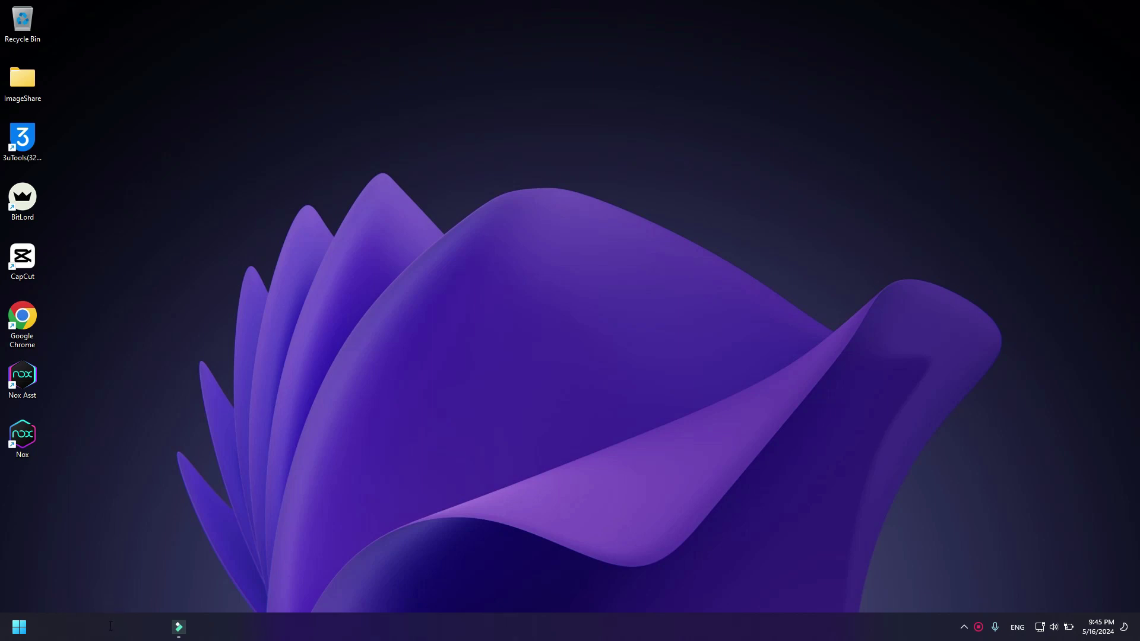
Launch Task Manager, centre it, and scroll its Services list to the bottom where WSearch shows Running
{"action": "left_click", "coordinate": [19, 627]}
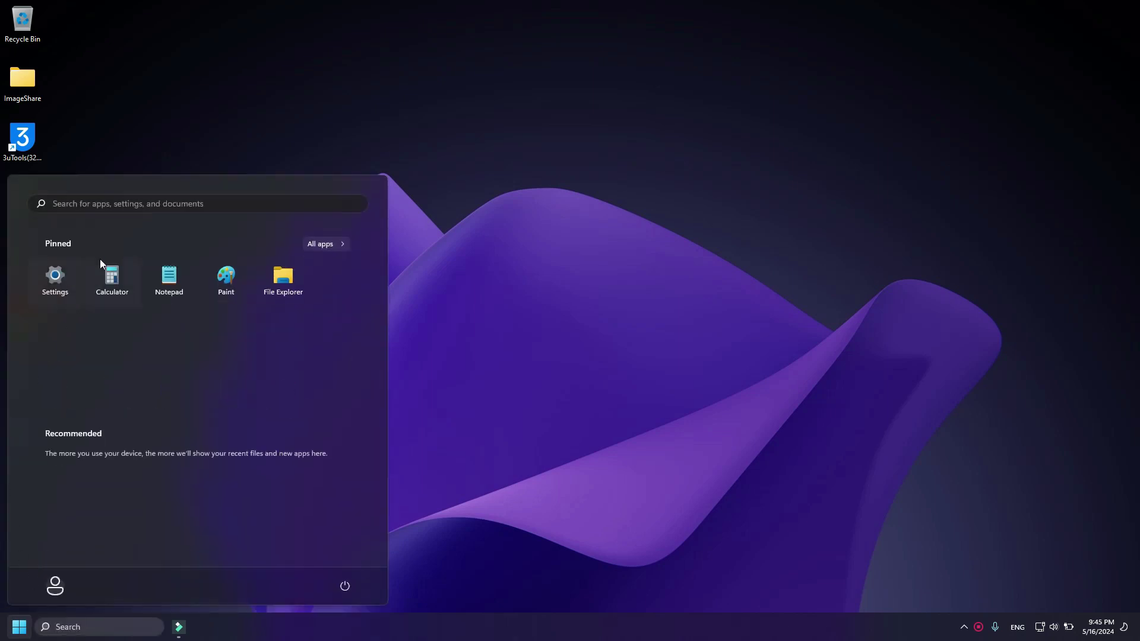
{"action": "key", "text": "Escape"}
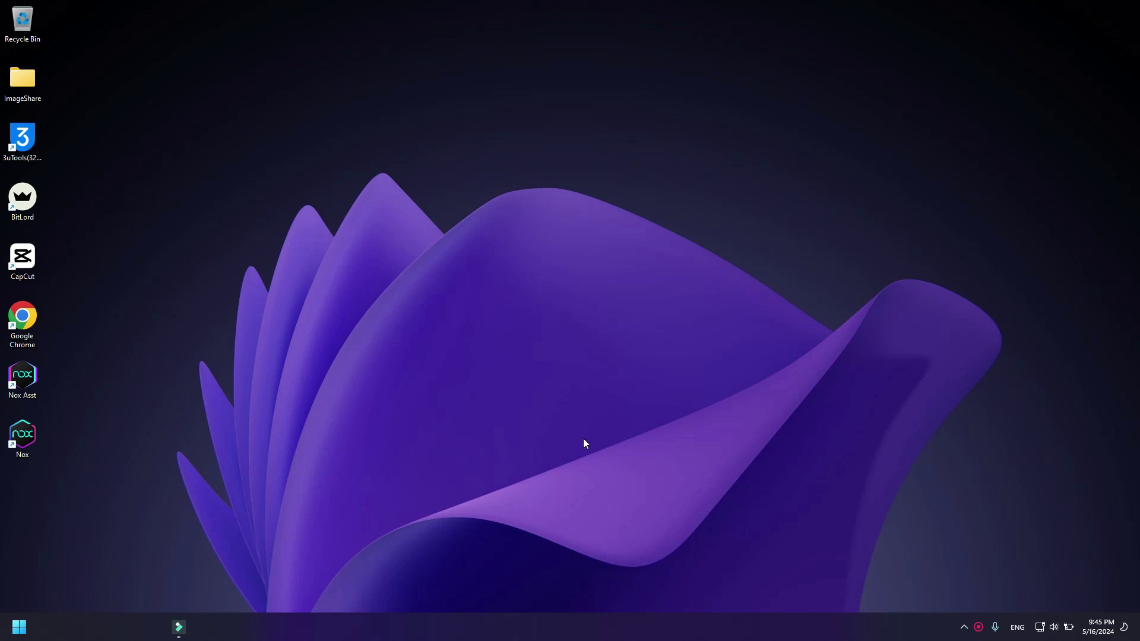
{"action": "key", "text": "ctrl+shift+Escape"}
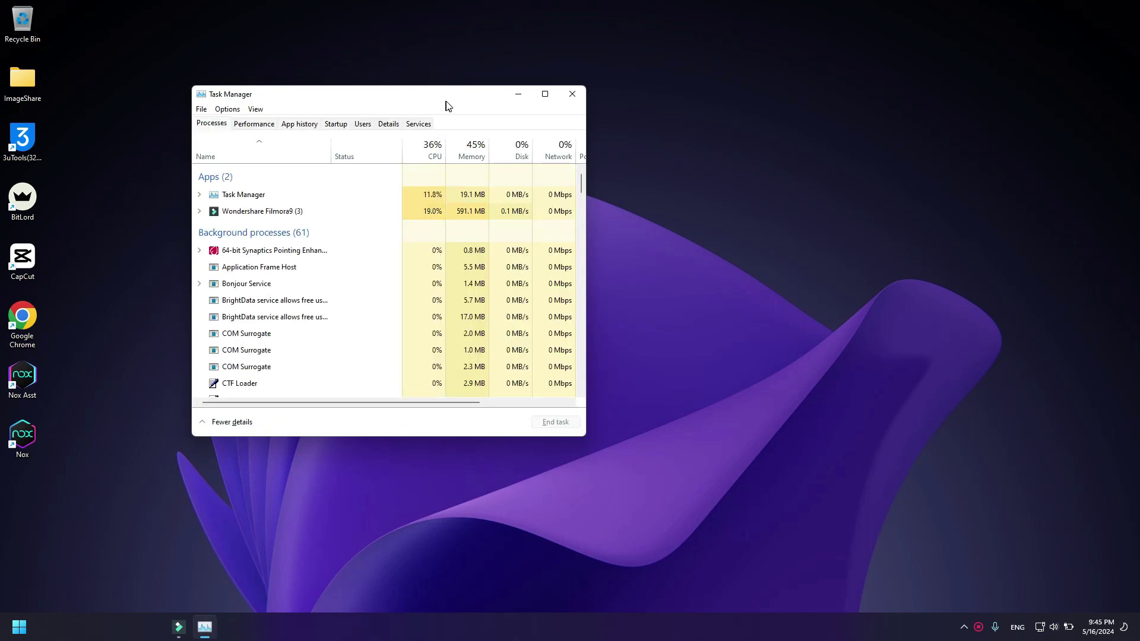
{"action": "left_click_drag", "start_coordinate": [448, 104], "coordinate": [636, 103]}
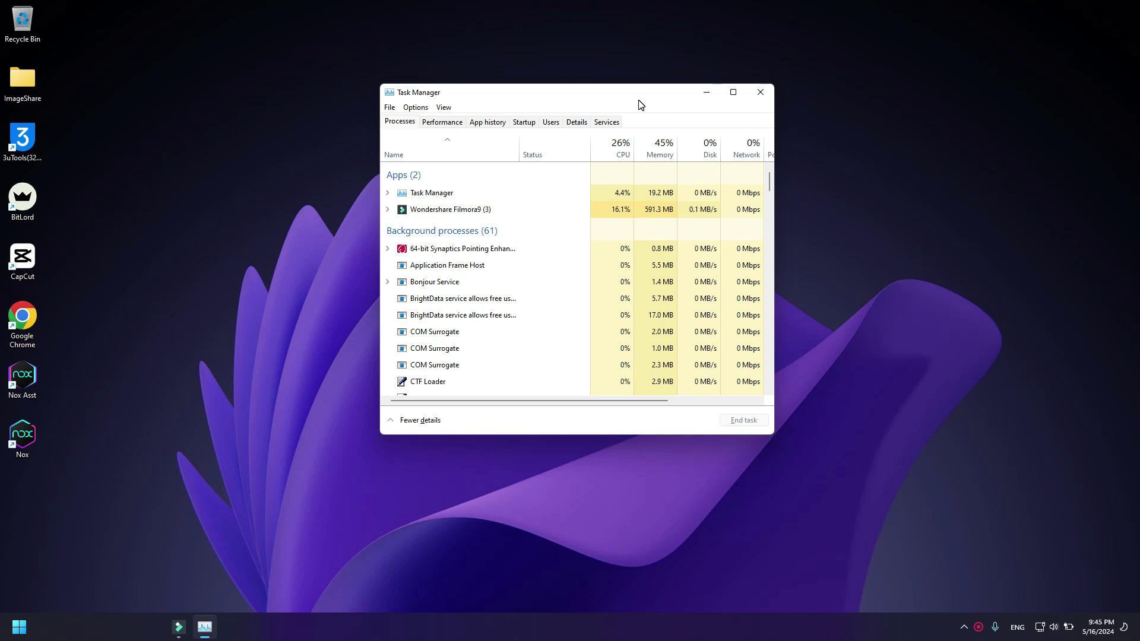
{"action": "left_click", "coordinate": [608, 123]}
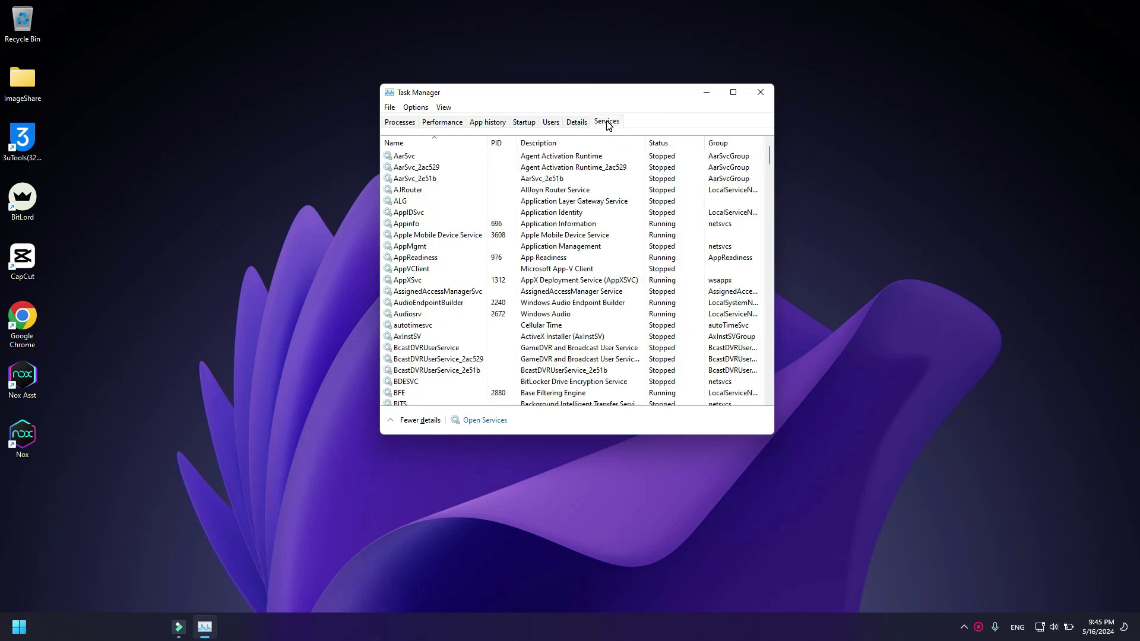
{"action": "scroll", "coordinate": [597, 246], "scroll_direction": "down", "scroll_amount": 7}
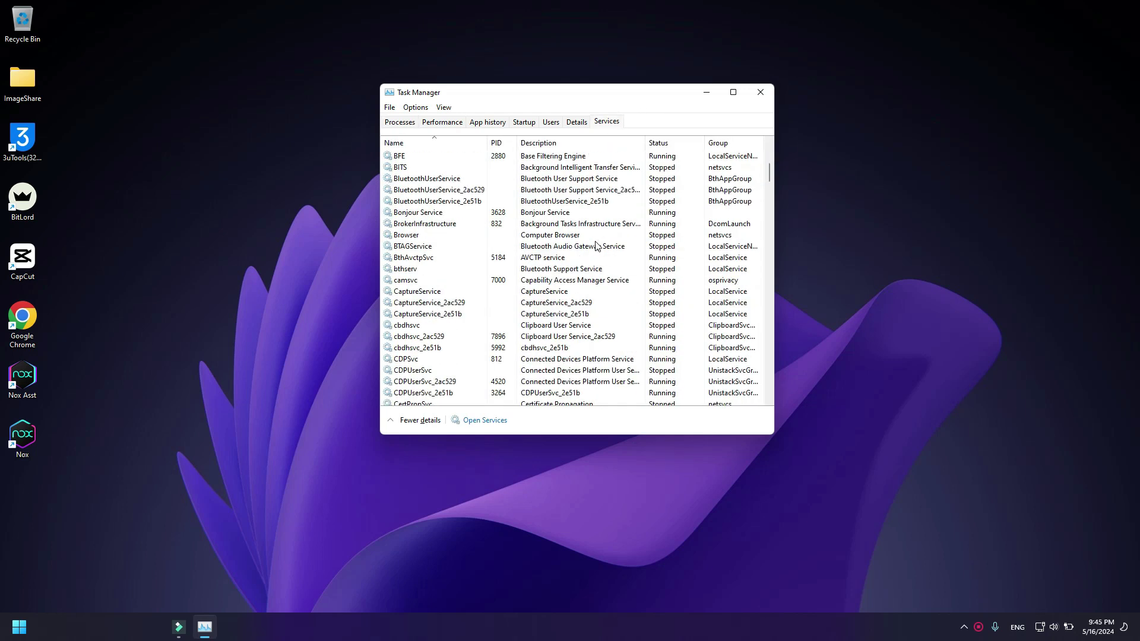
{"action": "scroll", "coordinate": [597, 246], "scroll_direction": "down", "scroll_amount": 20}
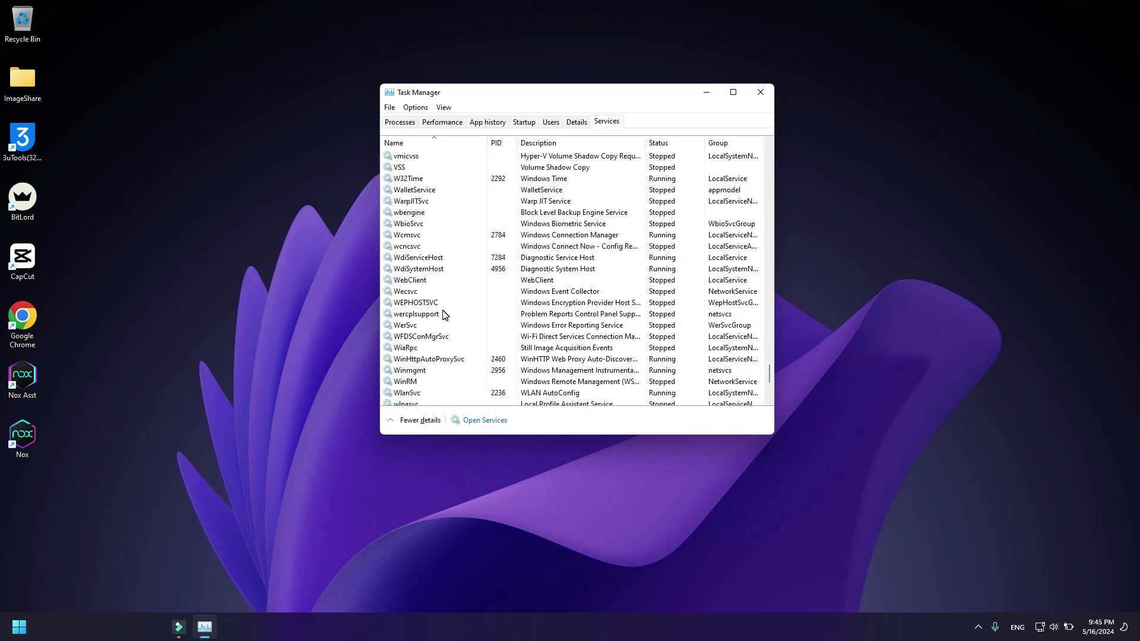
{"action": "scroll", "coordinate": [594, 279], "scroll_direction": "down", "scroll_amount": 5}
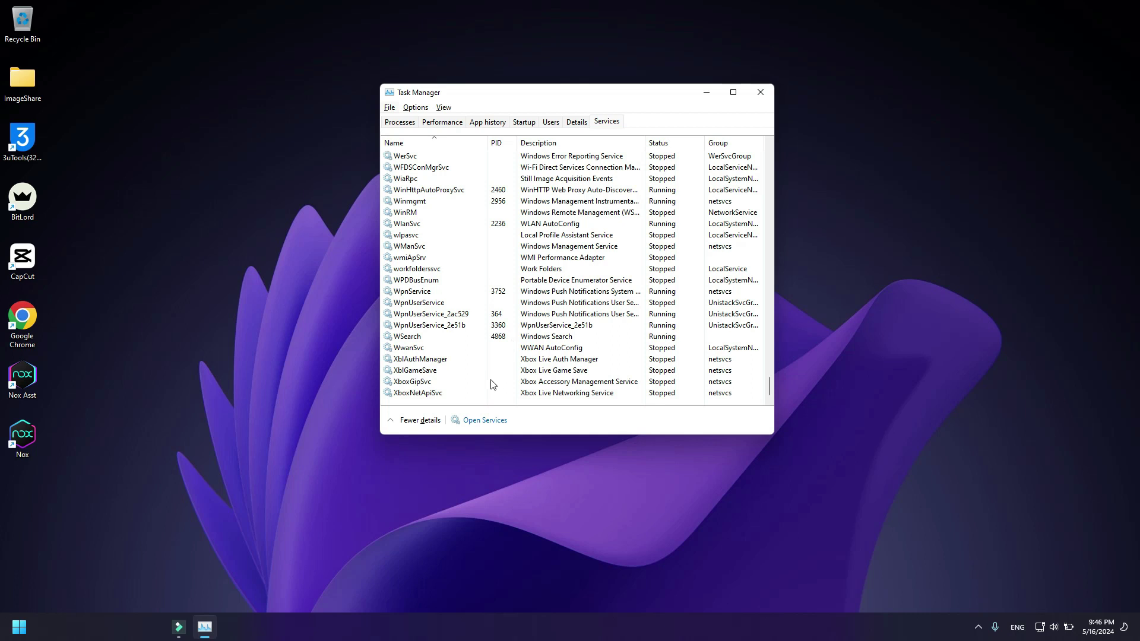
Open the Services console beside Task Manager and scroll down to Windows Search (Running, Automatic)
{"action": "left_click", "coordinate": [503, 422]}
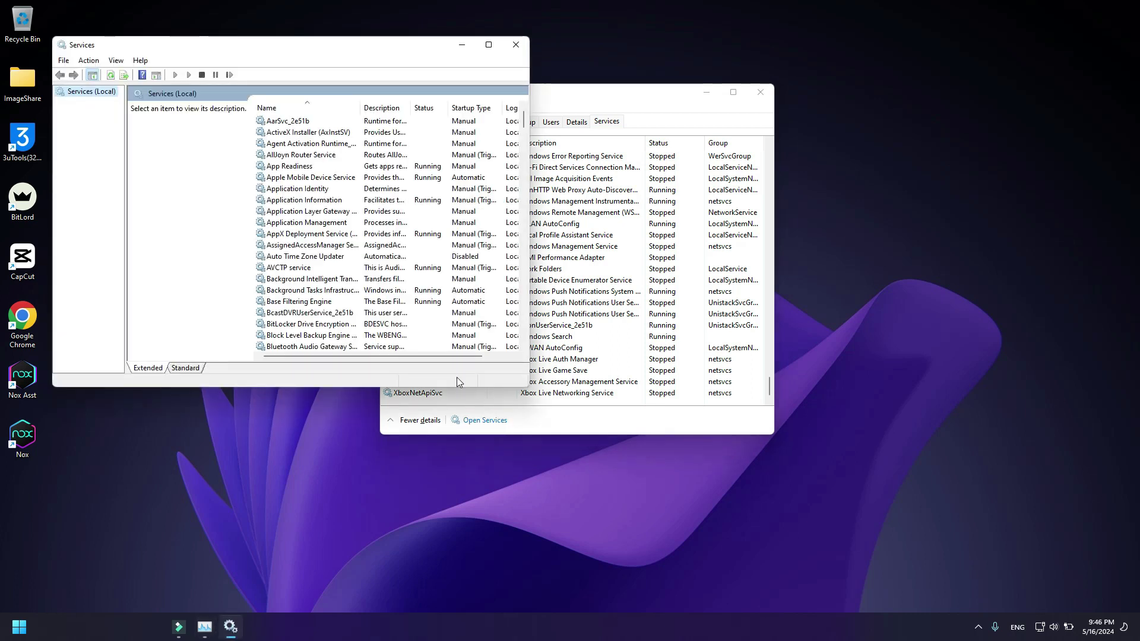
{"action": "left_click_drag", "start_coordinate": [420, 49], "coordinate": [560, 99]}
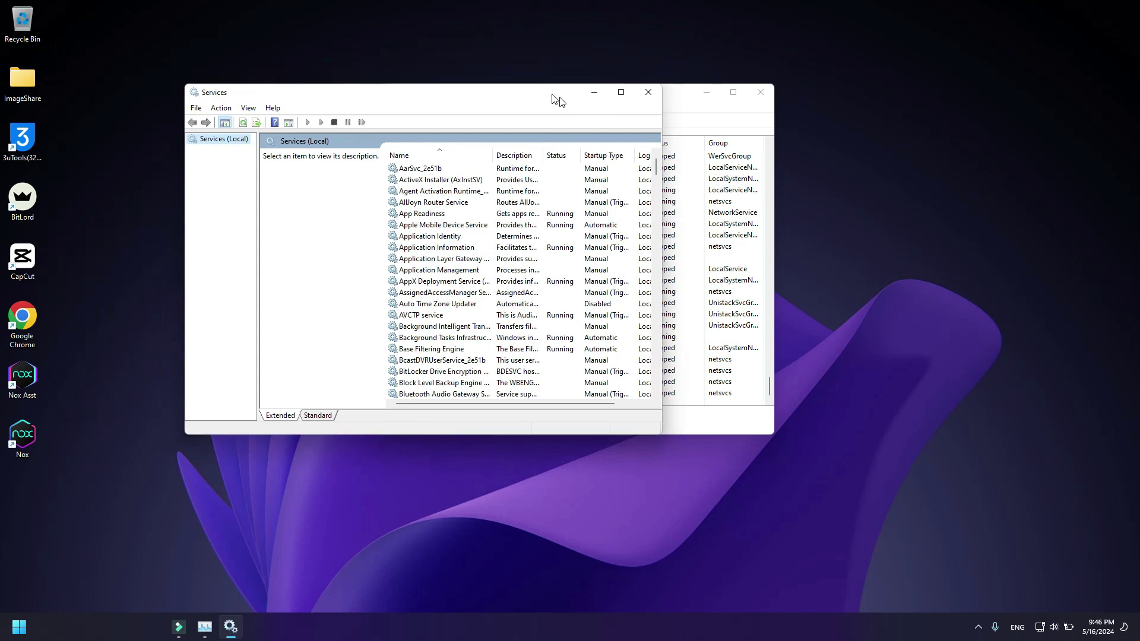
{"action": "scroll", "coordinate": [511, 217], "scroll_direction": "down", "scroll_amount": 10}
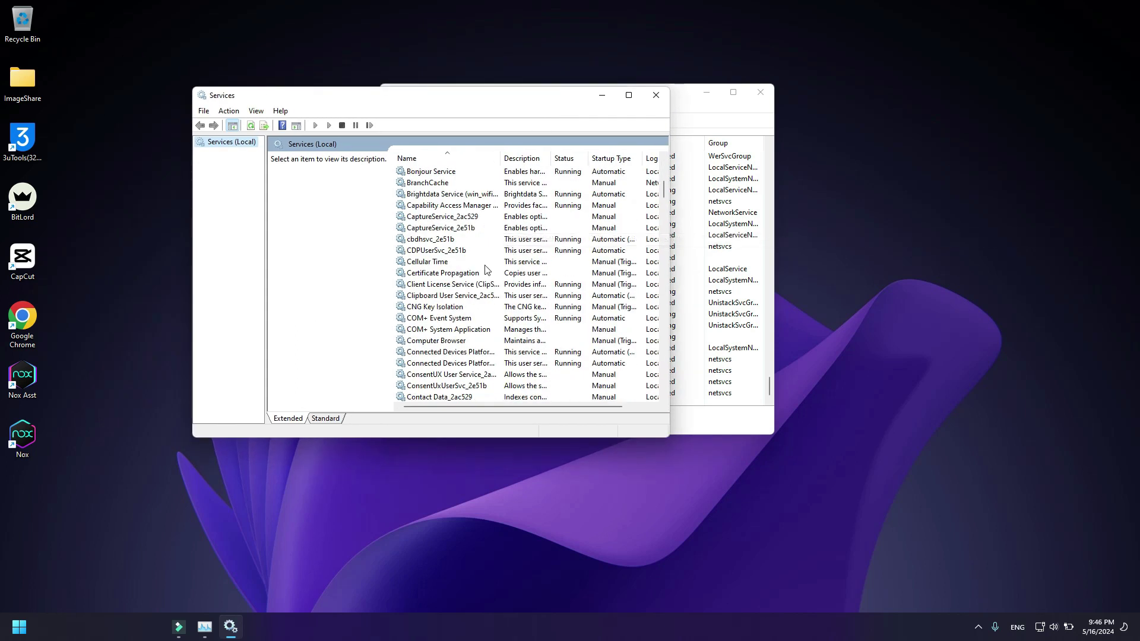
{"action": "scroll", "coordinate": [475, 273], "scroll_direction": "down", "scroll_amount": 13}
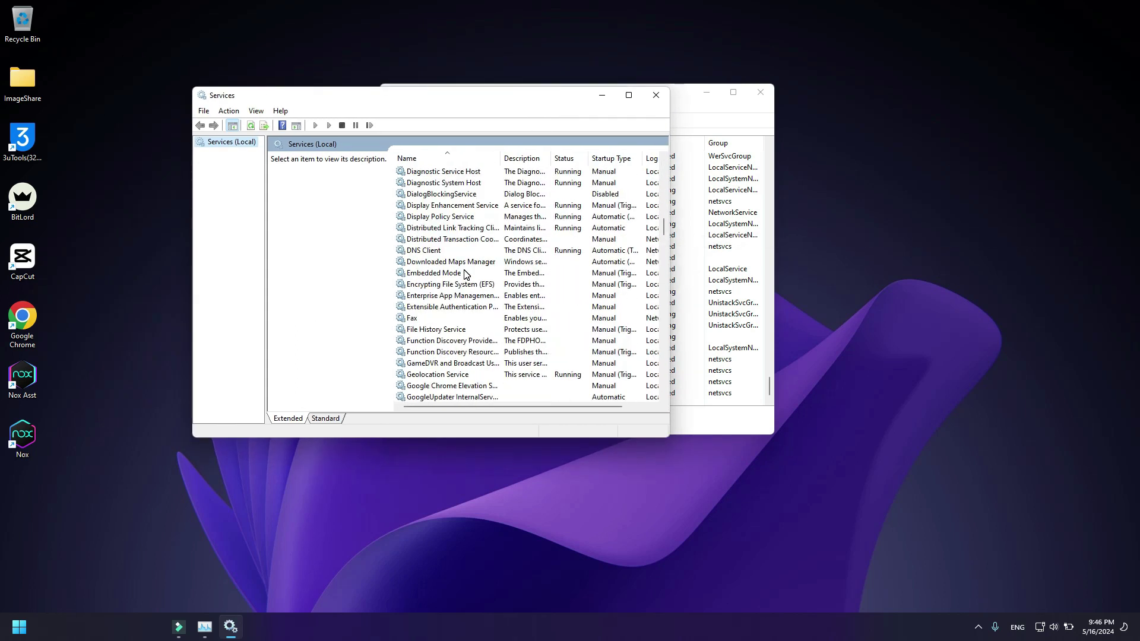
{"action": "scroll", "coordinate": [465, 274], "scroll_direction": "down", "scroll_amount": 15}
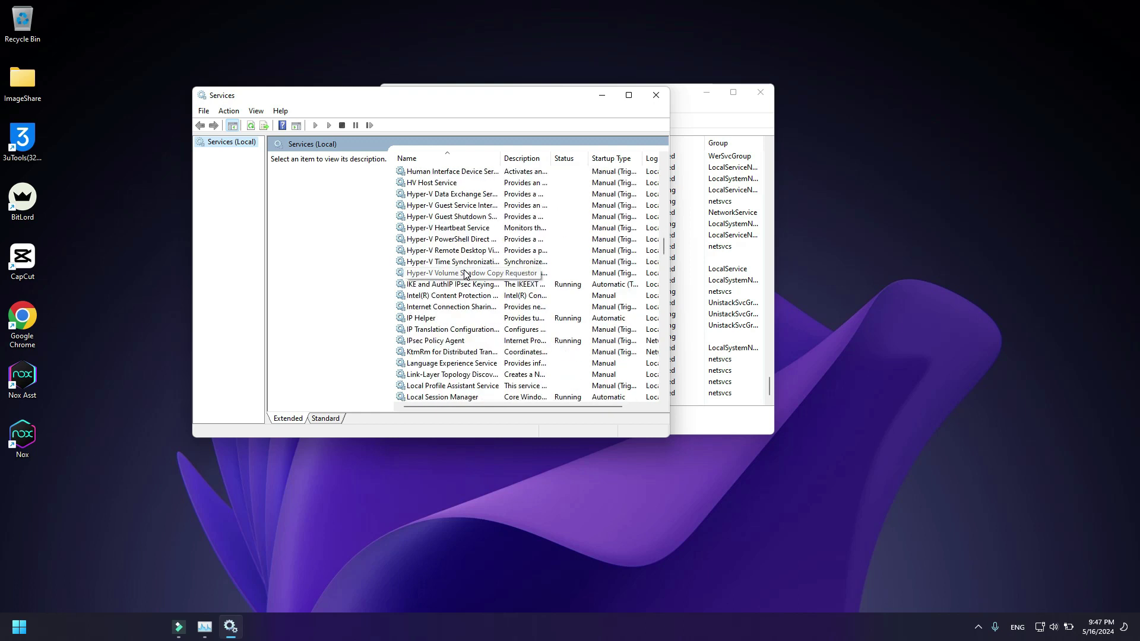
{"action": "scroll", "coordinate": [464, 278], "scroll_direction": "down", "scroll_amount": 15}
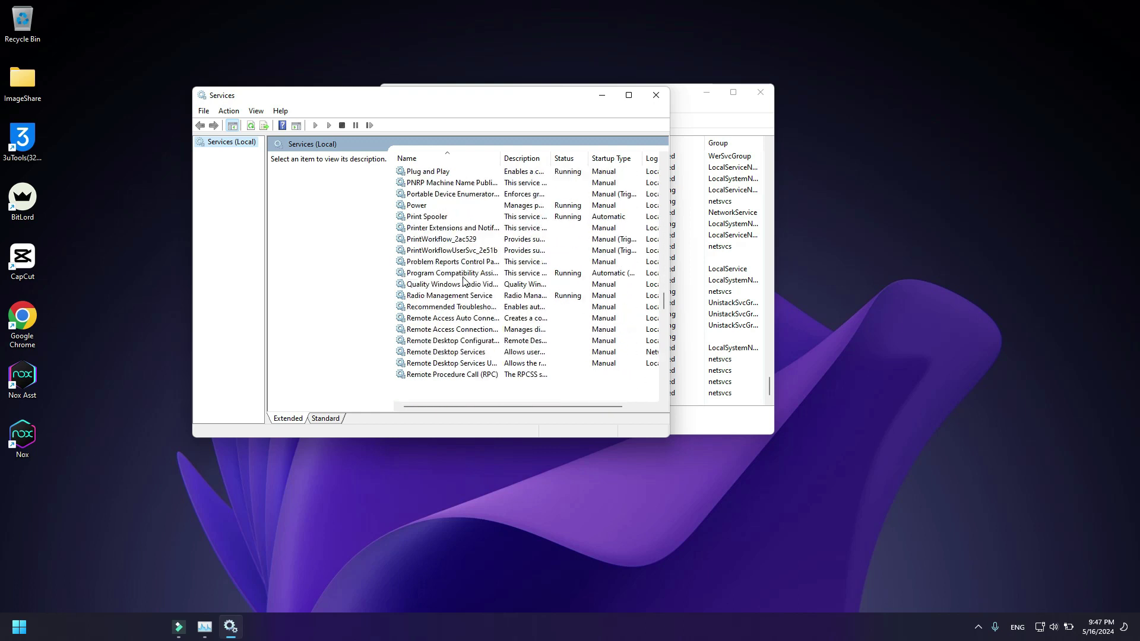
{"action": "scroll", "coordinate": [464, 280], "scroll_direction": "down", "scroll_amount": 11}
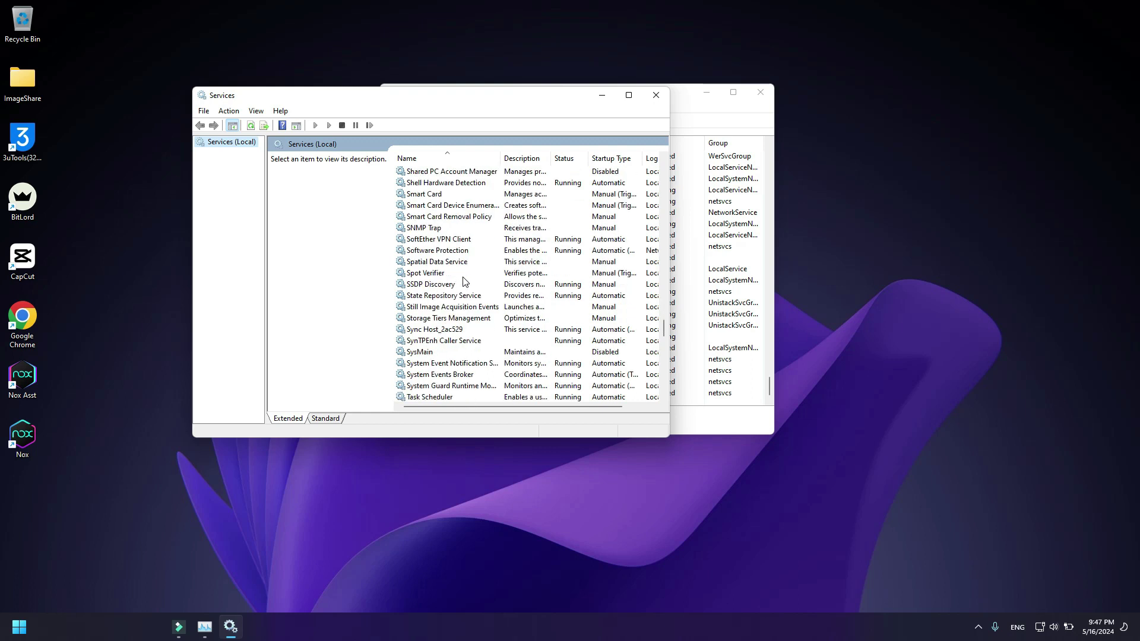
{"action": "scroll", "coordinate": [465, 281], "scroll_direction": "down", "scroll_amount": 3}
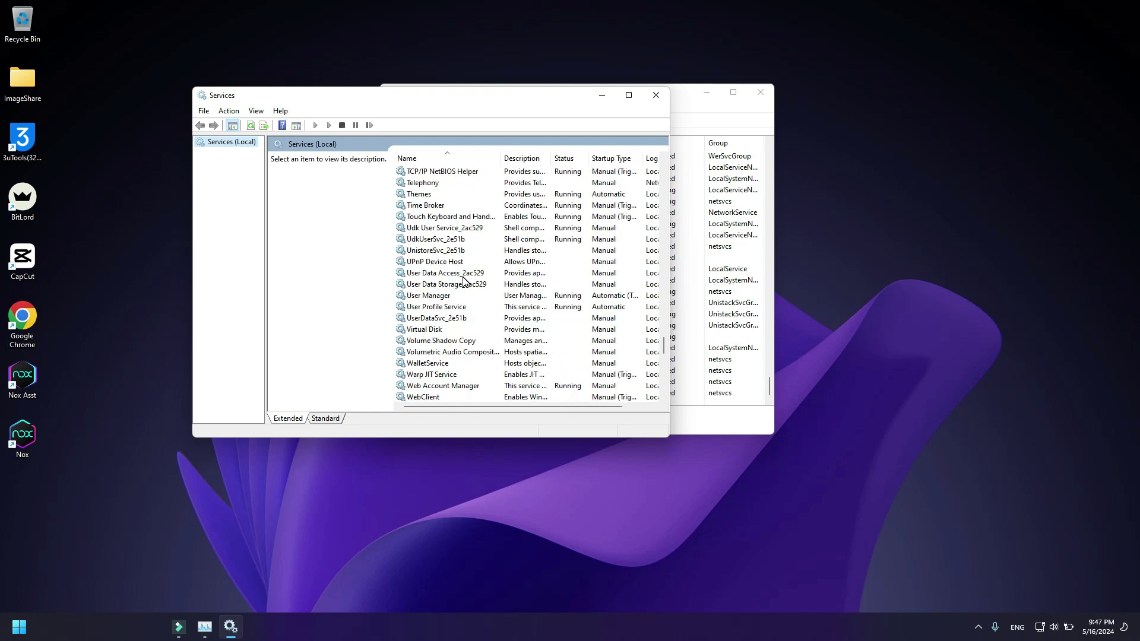
{"action": "scroll", "coordinate": [464, 279], "scroll_direction": "down", "scroll_amount": 3}
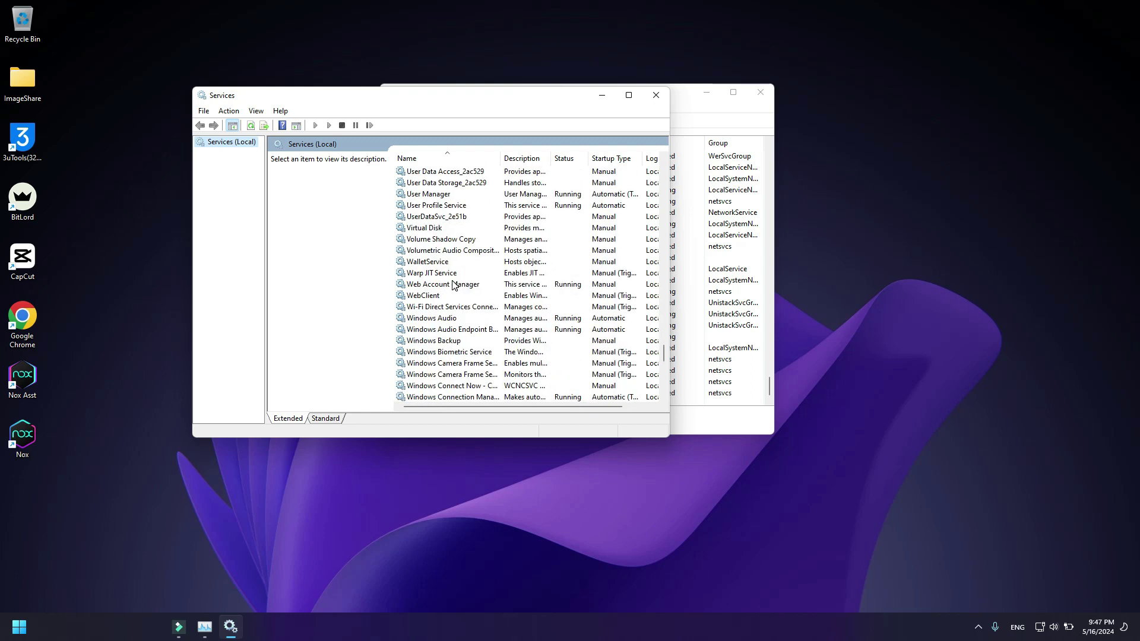
{"action": "scroll", "coordinate": [452, 286], "scroll_direction": "down", "scroll_amount": 2}
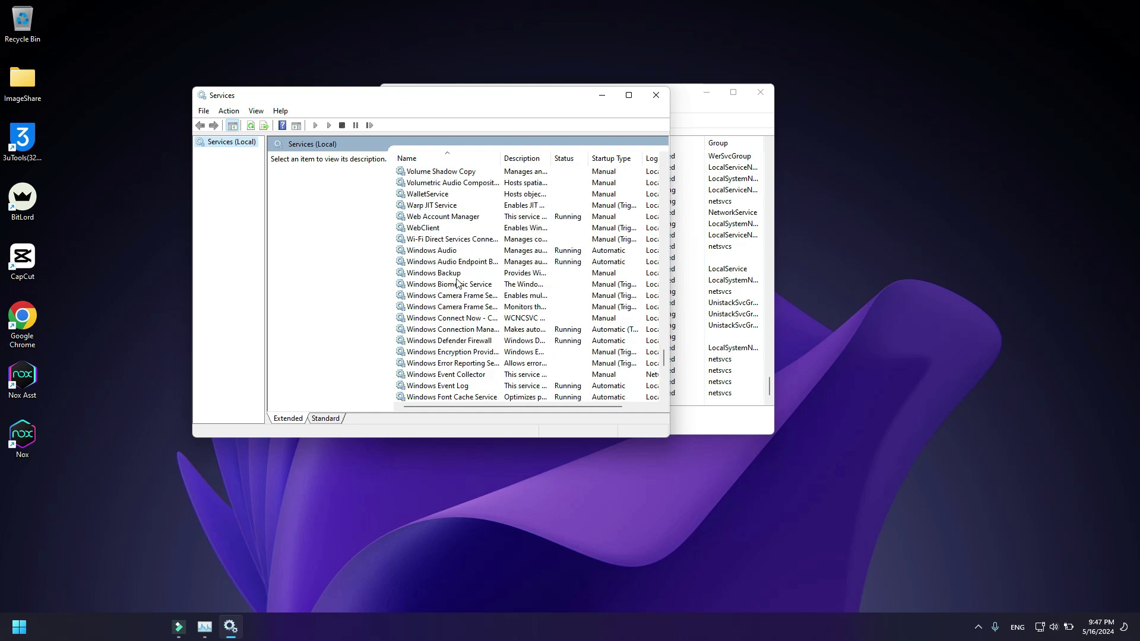
{"action": "scroll", "coordinate": [457, 283], "scroll_direction": "down", "scroll_amount": 3}
{"action": "scroll", "coordinate": [464, 279], "scroll_direction": "down", "scroll_amount": 4}
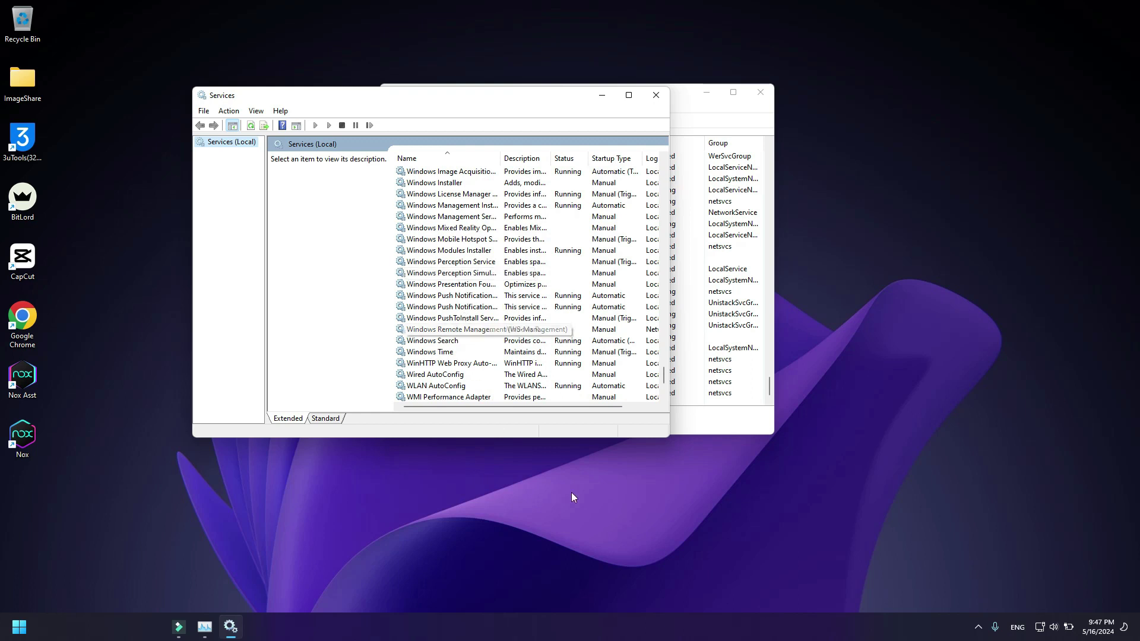
{"action": "left_click_drag", "start_coordinate": [589, 408], "coordinate": [596, 403]}
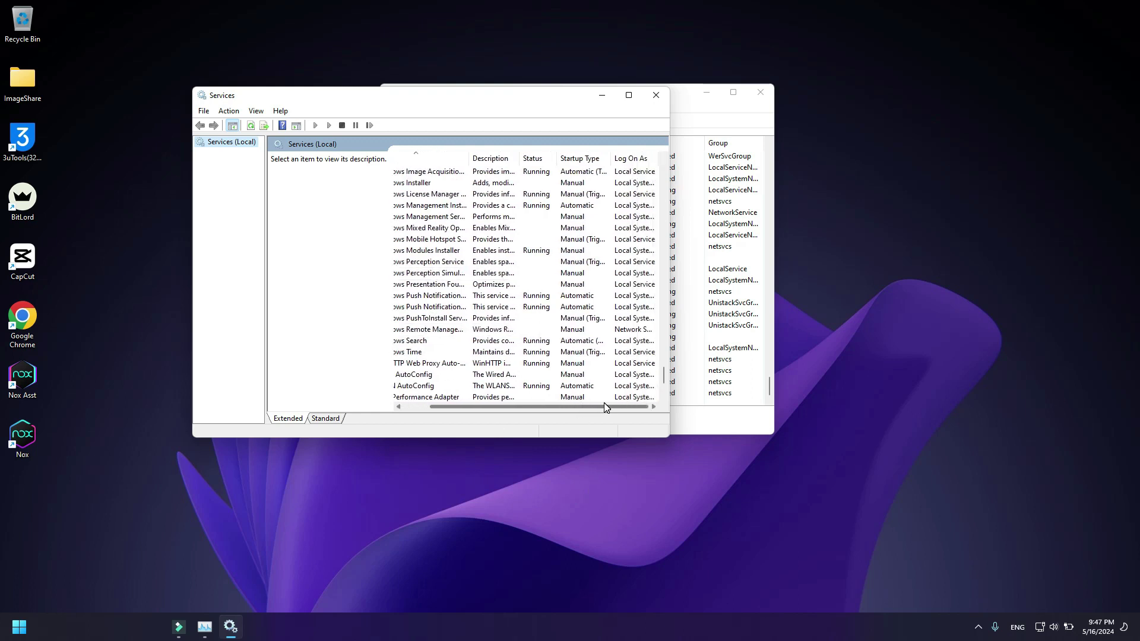
Set Windows Search's startup type to Disabled, stop it, then close Services and Task Manager
{"action": "left_click", "coordinate": [444, 344]}
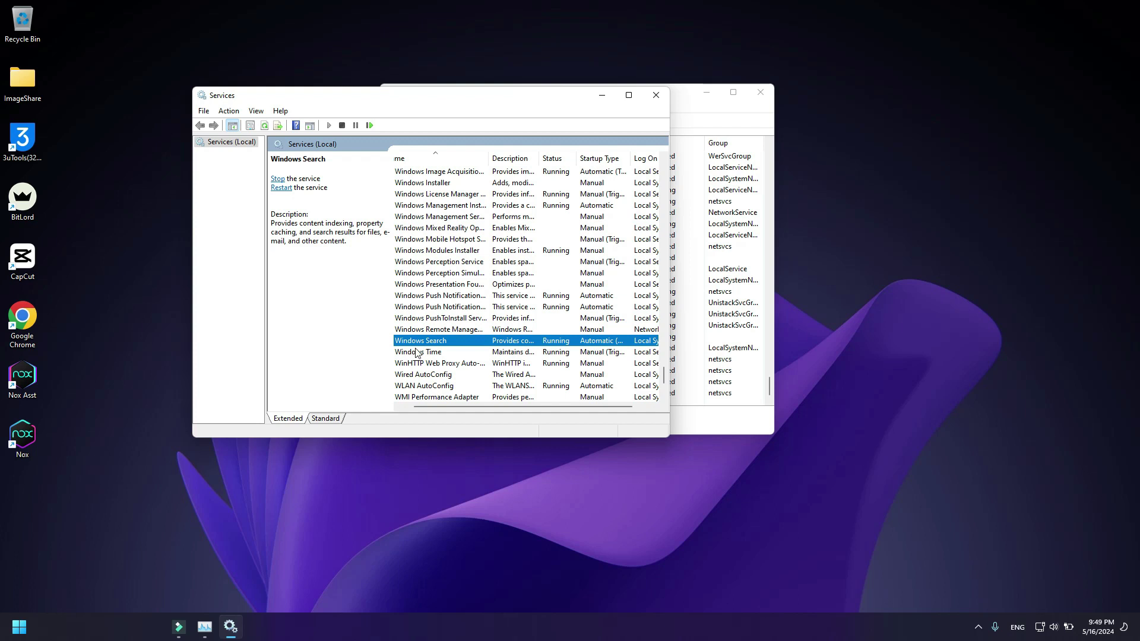
{"action": "double_click", "coordinate": [452, 346]}
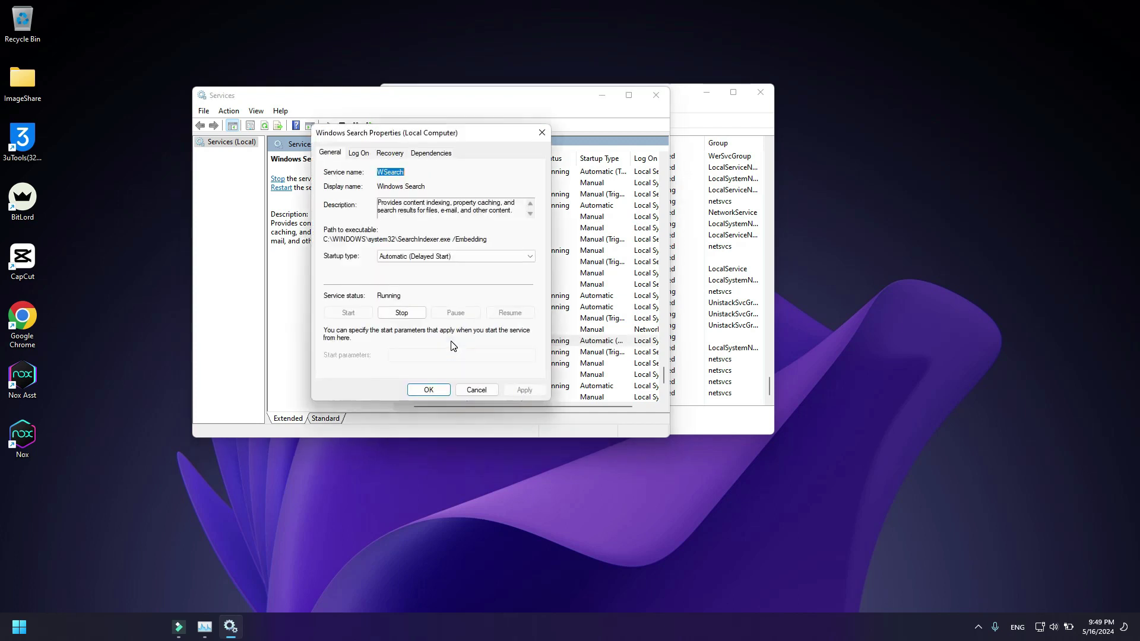
{"action": "left_click", "coordinate": [404, 256]}
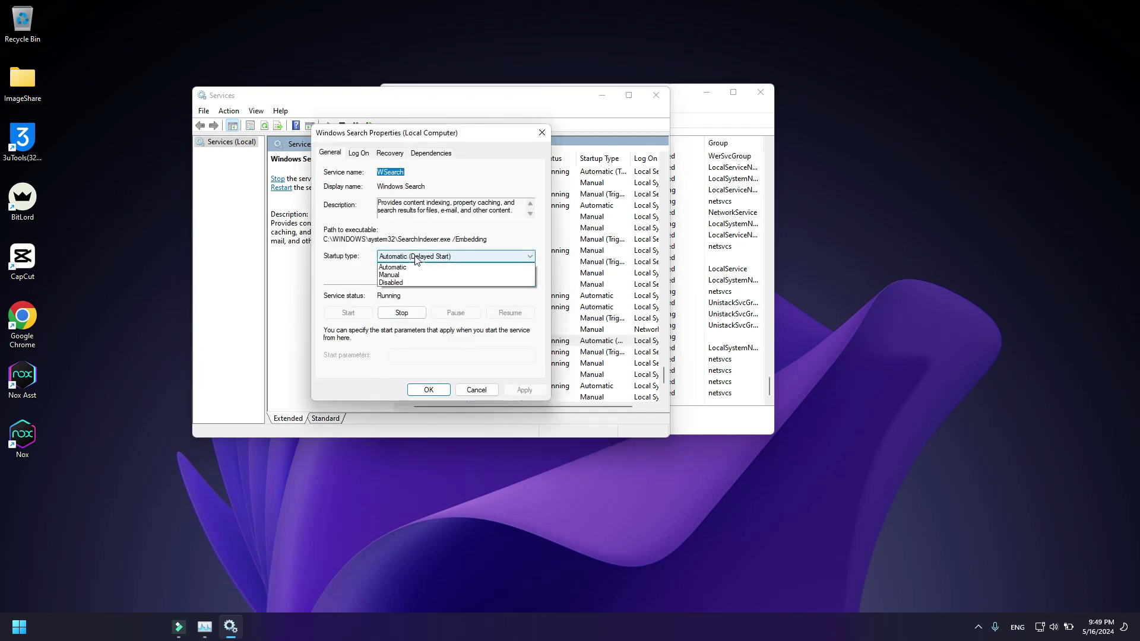
{"action": "left_click", "coordinate": [407, 291]}
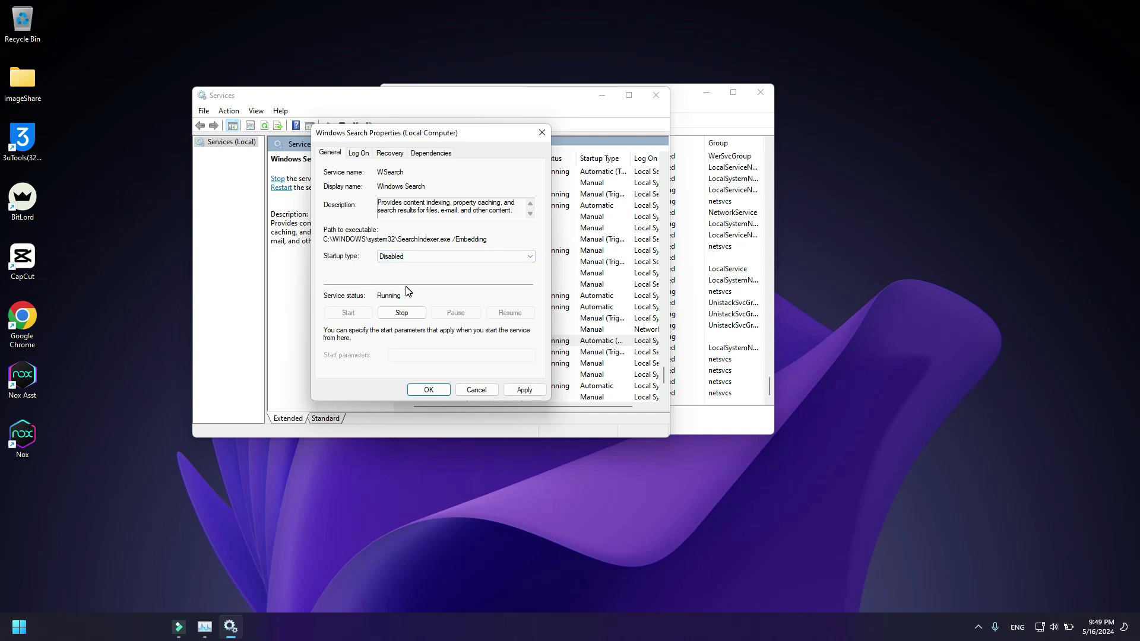
{"action": "left_click", "coordinate": [402, 314]}
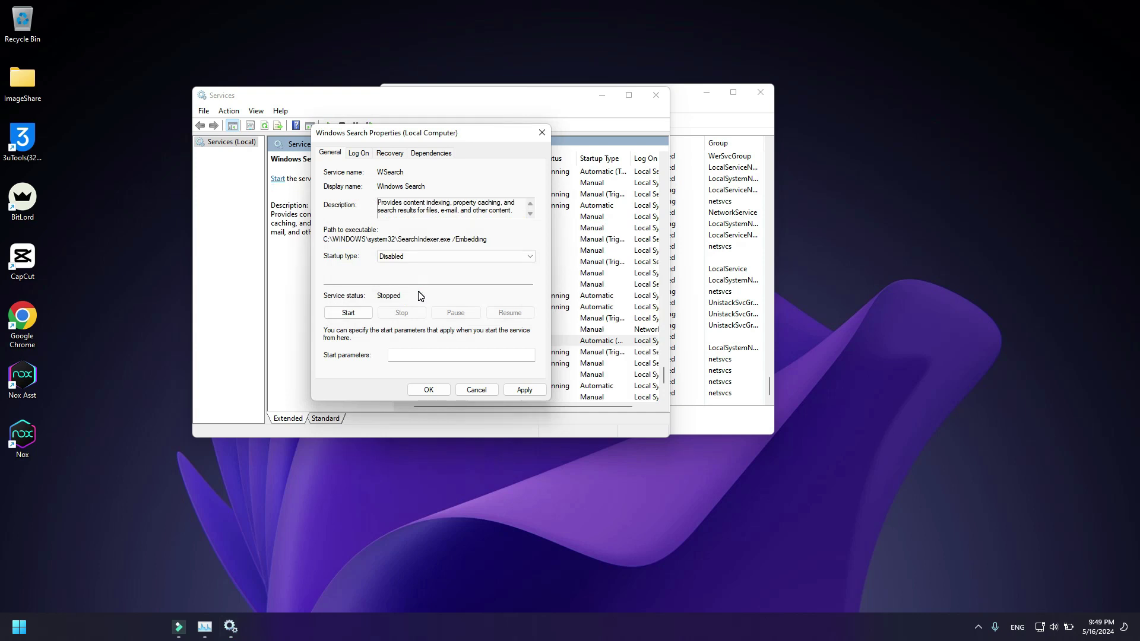
{"action": "left_click", "coordinate": [525, 391]}
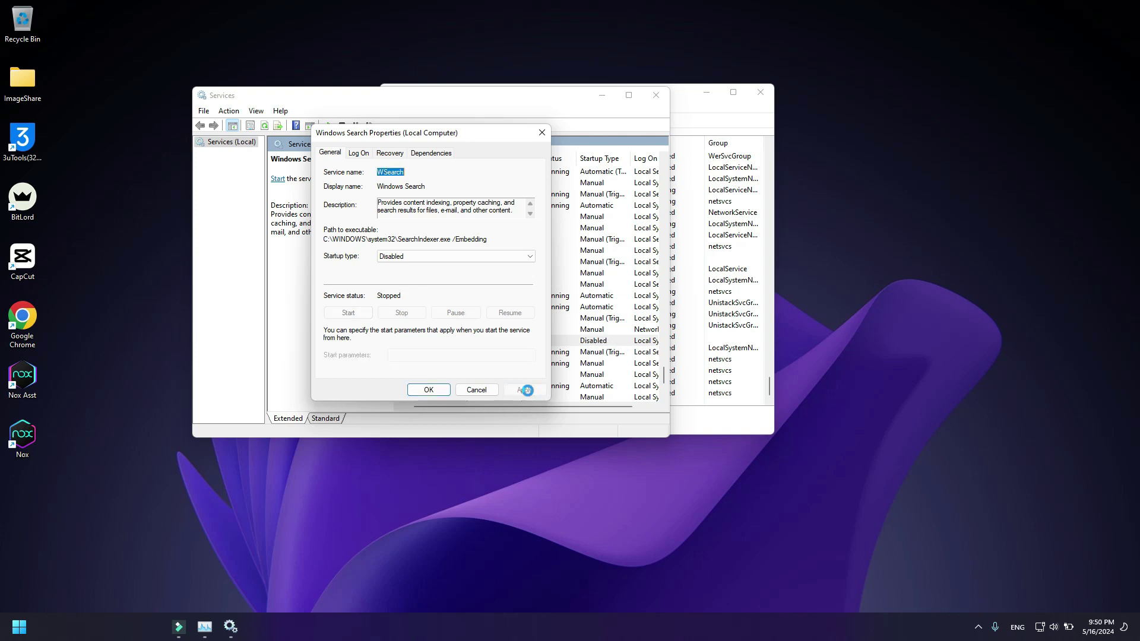
{"action": "left_click", "coordinate": [429, 389]}
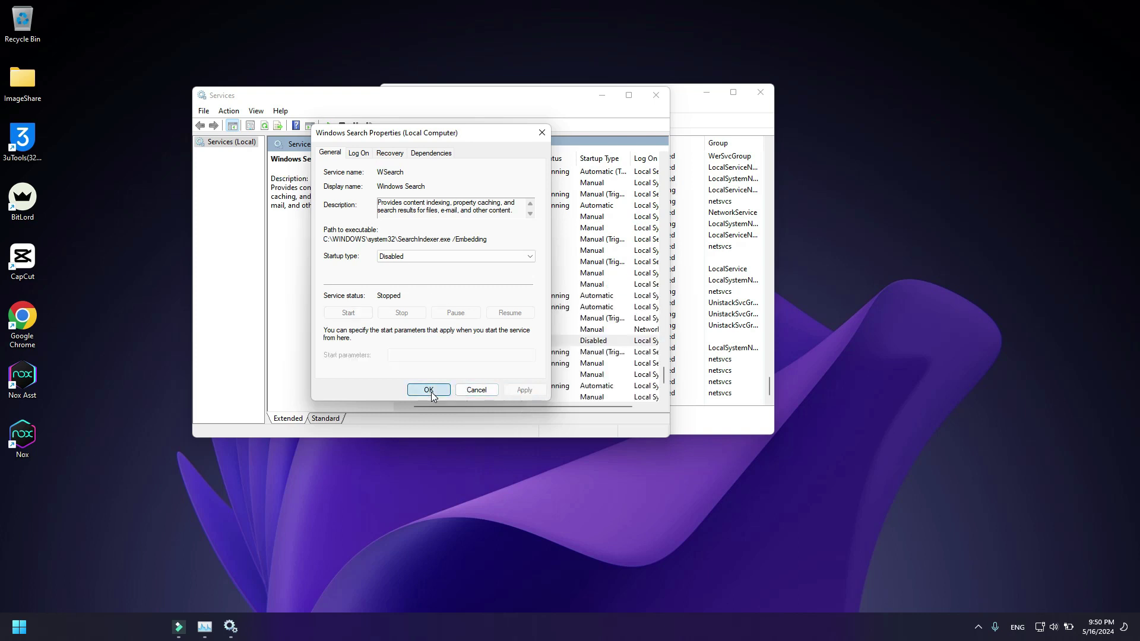
{"action": "left_click", "coordinate": [656, 95]}
{"action": "left_click", "coordinate": [762, 95]}
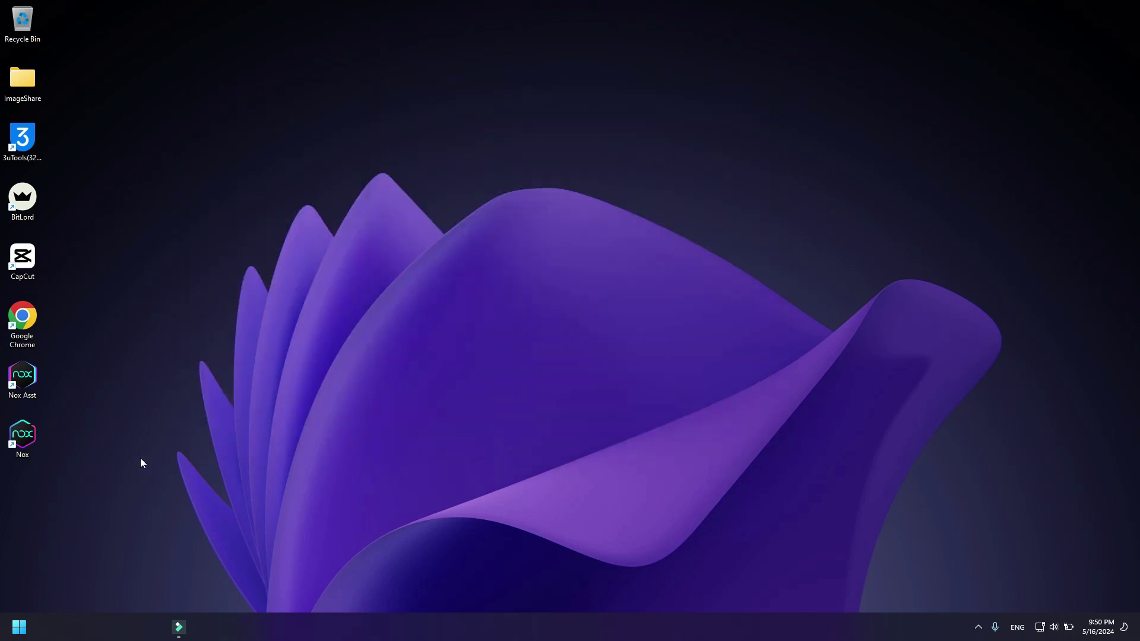
Restart the computer from the Start menu's power options
{"action": "left_click", "coordinate": [18, 628]}
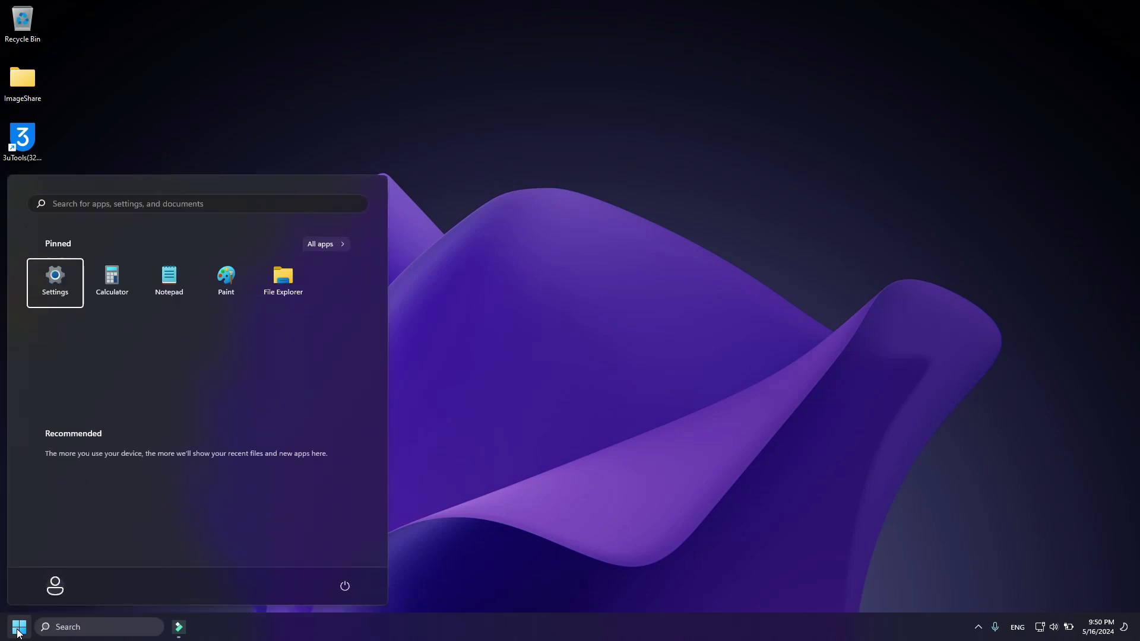
{"action": "left_click", "coordinate": [344, 588]}
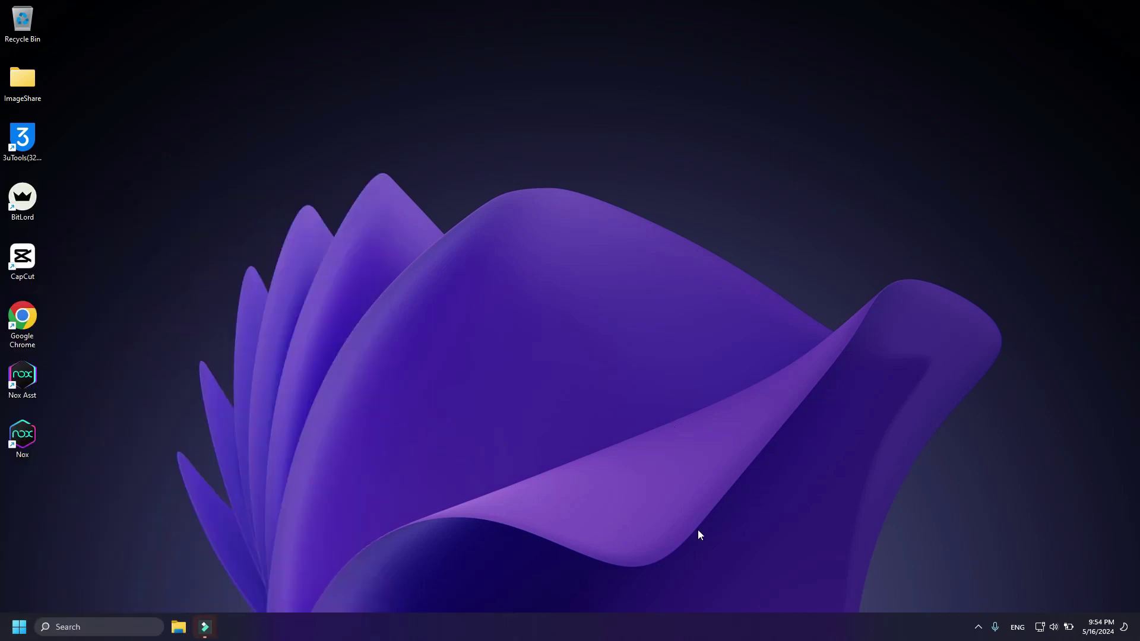
Reopen Task Manager from the taskbar and launch the Services console from its Services tab
{"action": "right_click", "coordinate": [733, 627]}
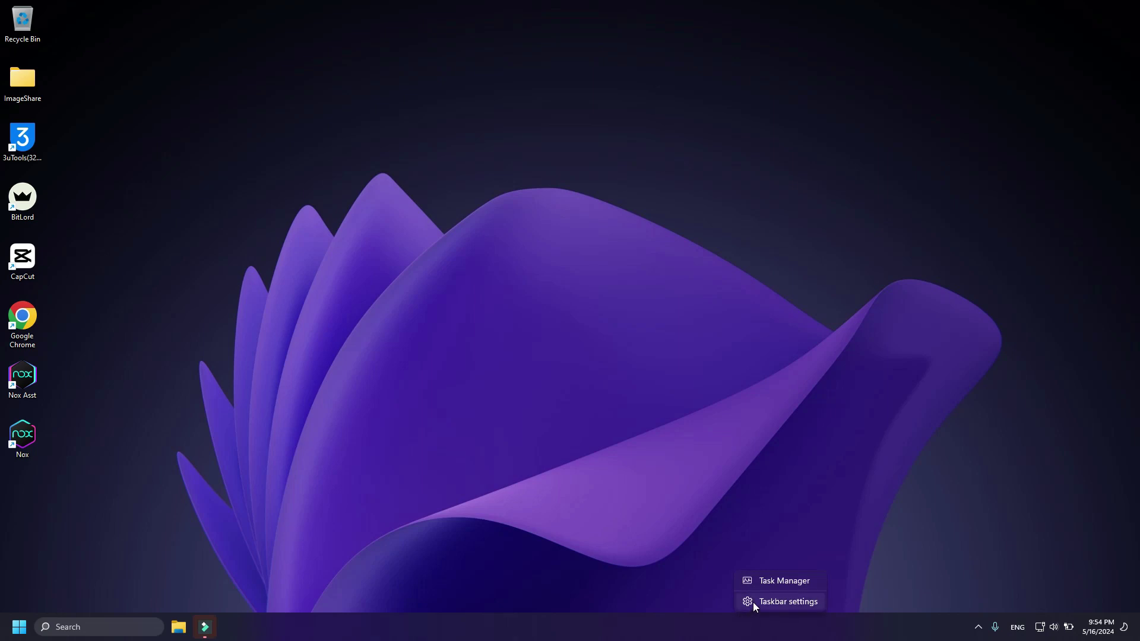
{"action": "left_click", "coordinate": [772, 578]}
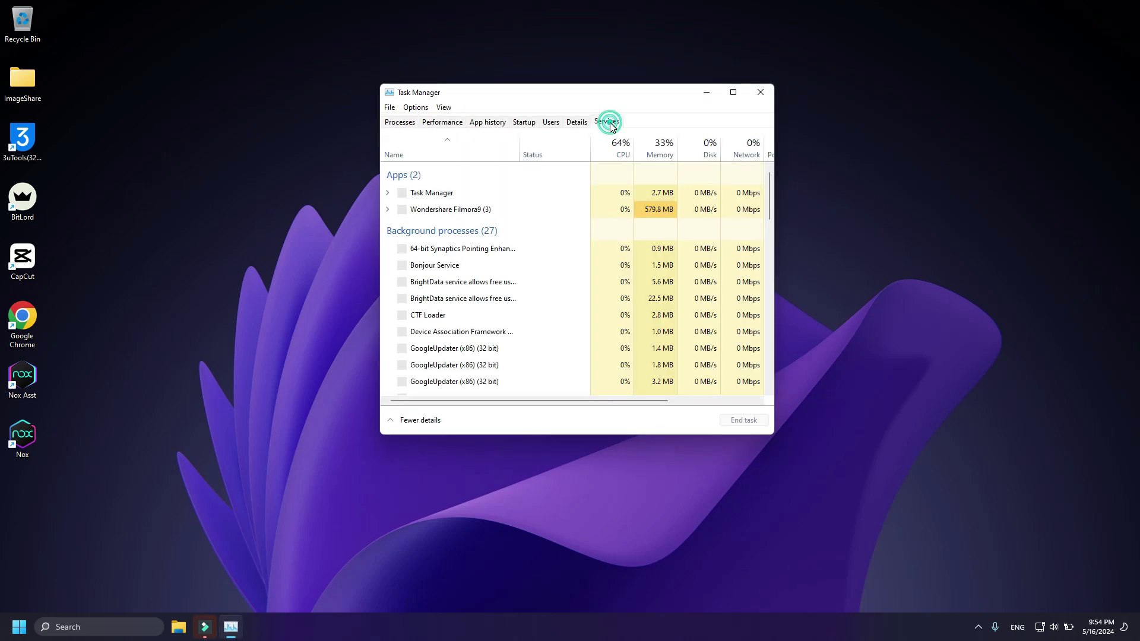
{"action": "left_click", "coordinate": [608, 124]}
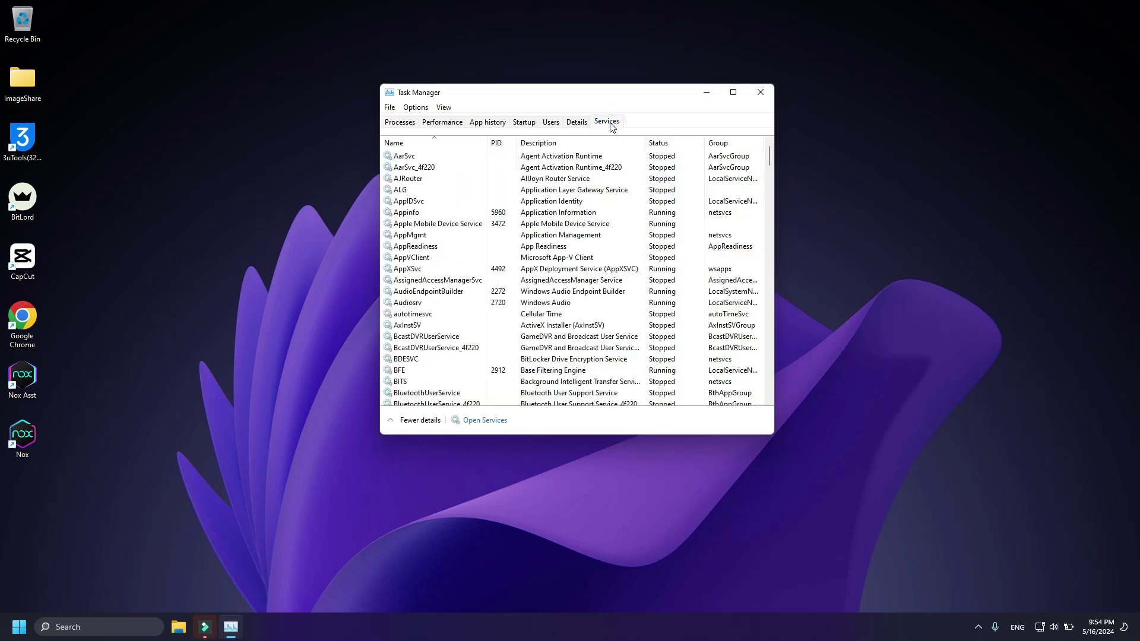
{"action": "left_click", "coordinate": [486, 420]}
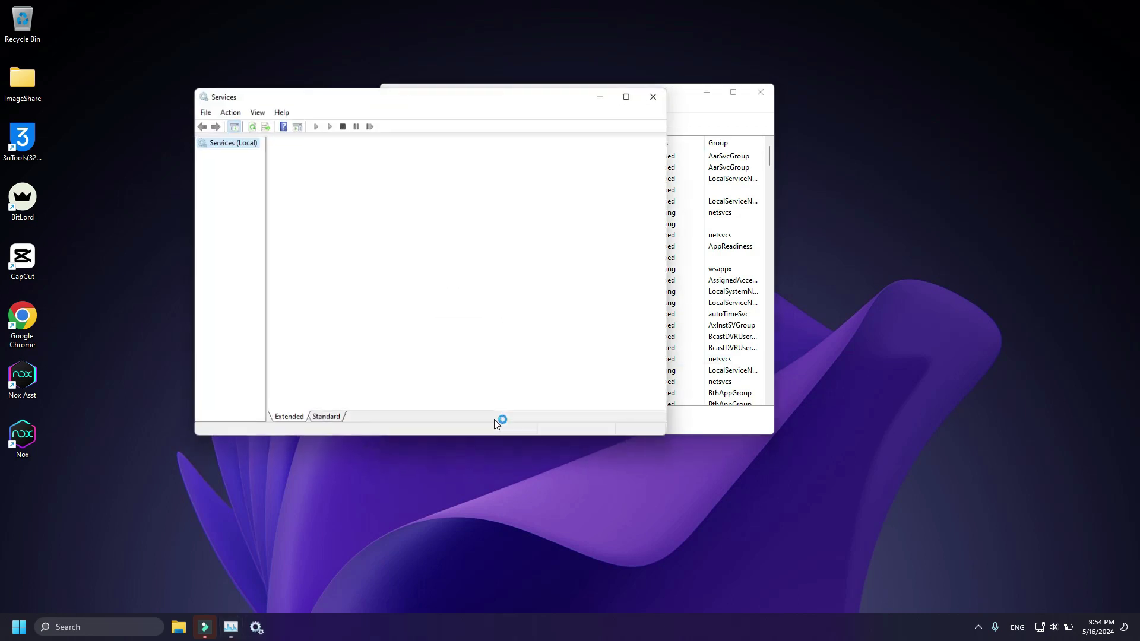
Scroll to the Disabled Windows Search service and bring up its context menu
{"action": "scroll", "coordinate": [430, 284], "scroll_direction": "down", "scroll_amount": 20}
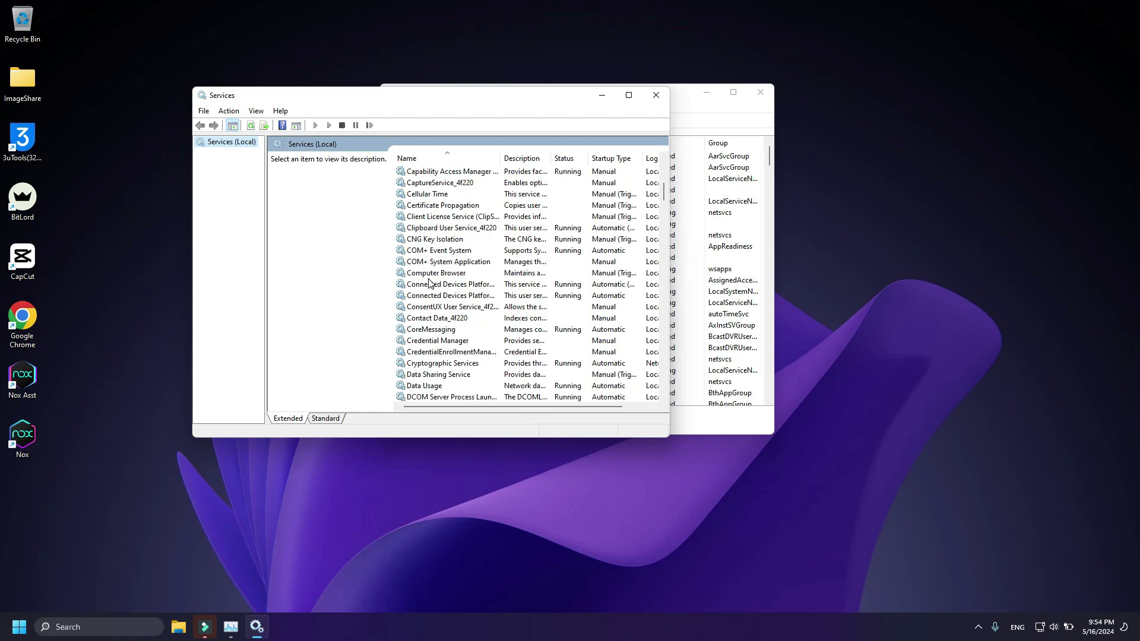
{"action": "scroll", "coordinate": [430, 284], "scroll_direction": "down", "scroll_amount": 20}
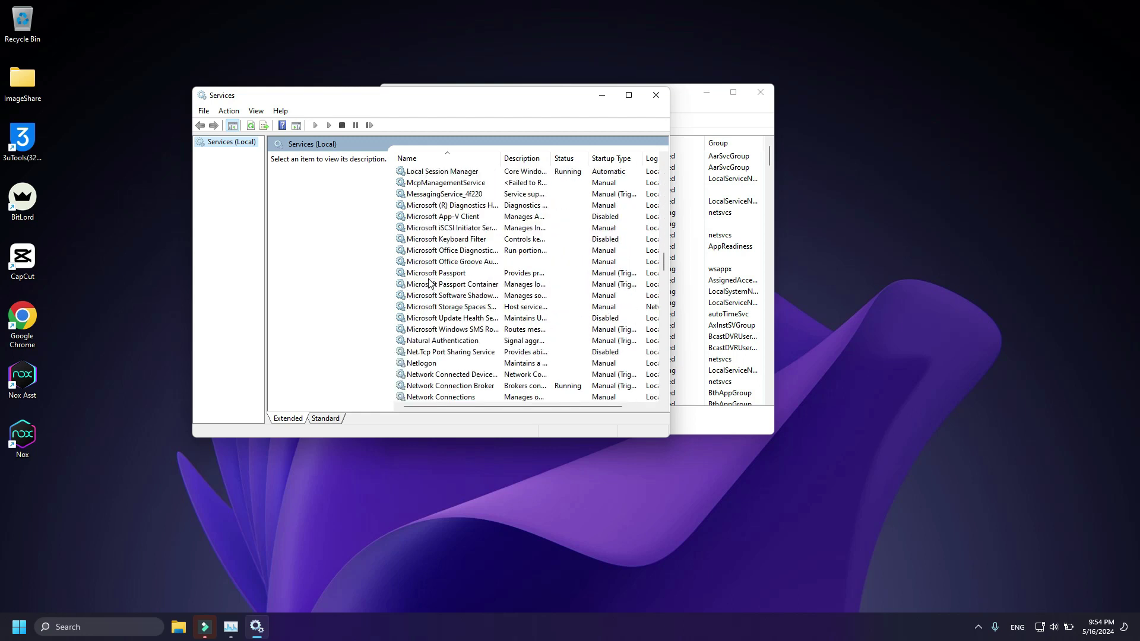
{"action": "scroll", "coordinate": [430, 284], "scroll_direction": "down", "scroll_amount": 20}
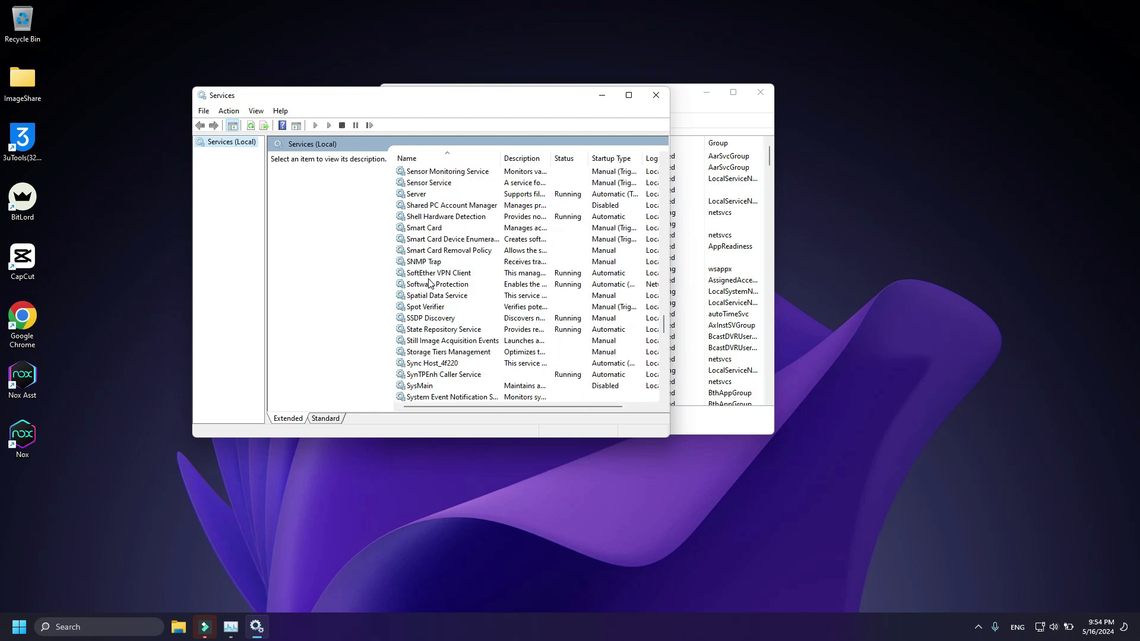
{"action": "scroll", "coordinate": [430, 284], "scroll_direction": "down", "scroll_amount": 7}
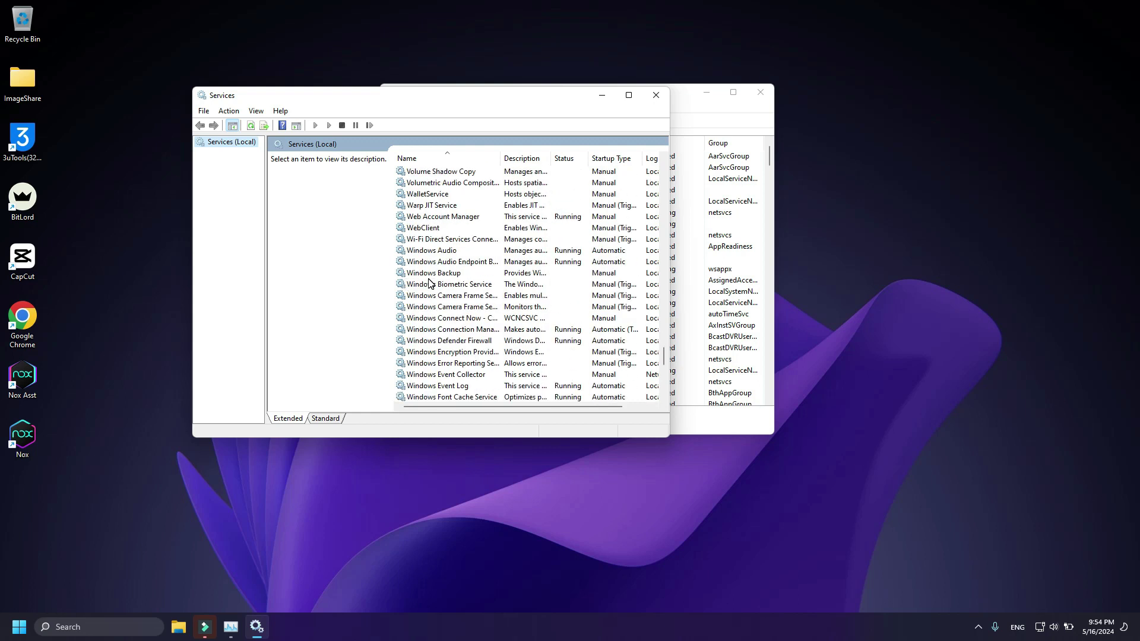
{"action": "scroll", "coordinate": [432, 288], "scroll_direction": "down", "scroll_amount": 2}
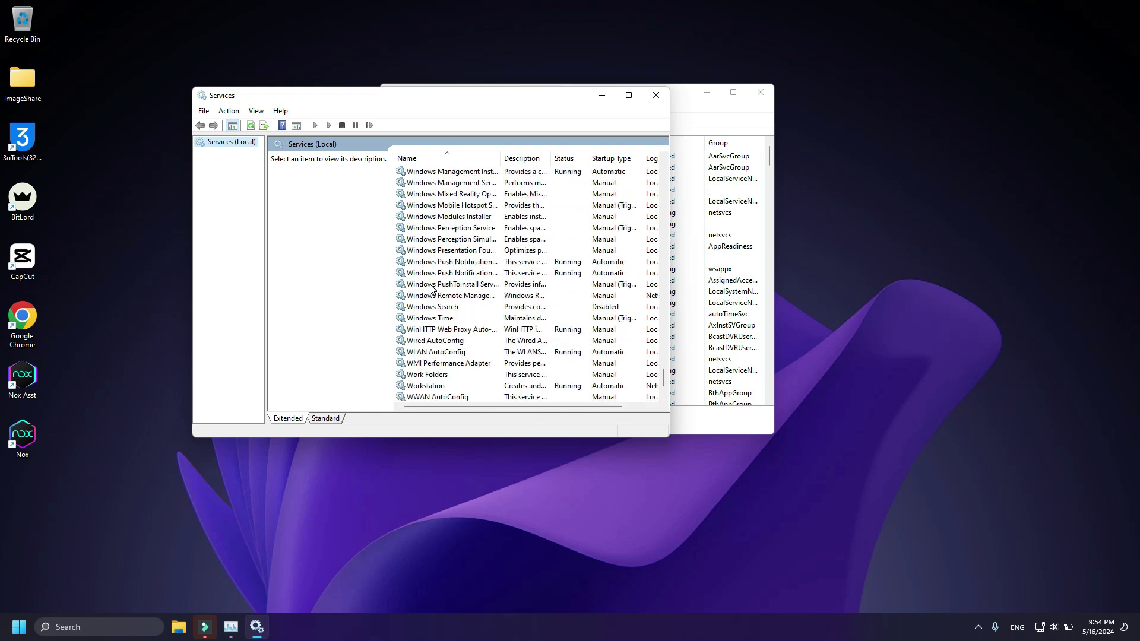
{"action": "left_click", "coordinate": [435, 307]}
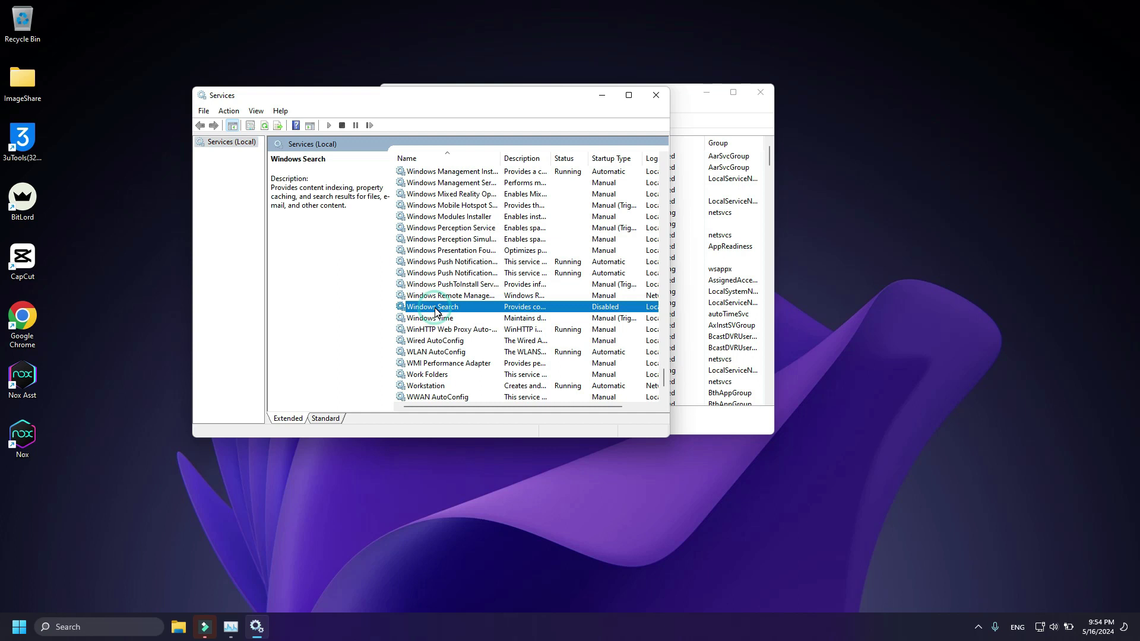
{"action": "right_click", "coordinate": [436, 308]}
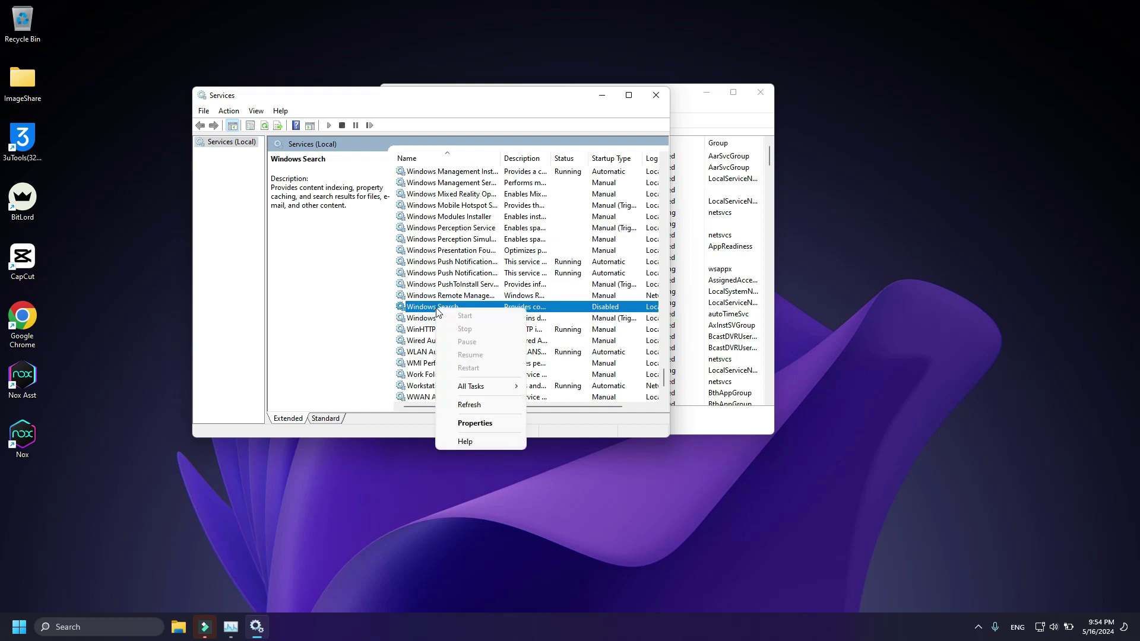
In Windows Search properties, set startup type to Automatic, apply, and start the service
{"action": "left_click", "coordinate": [477, 424]}
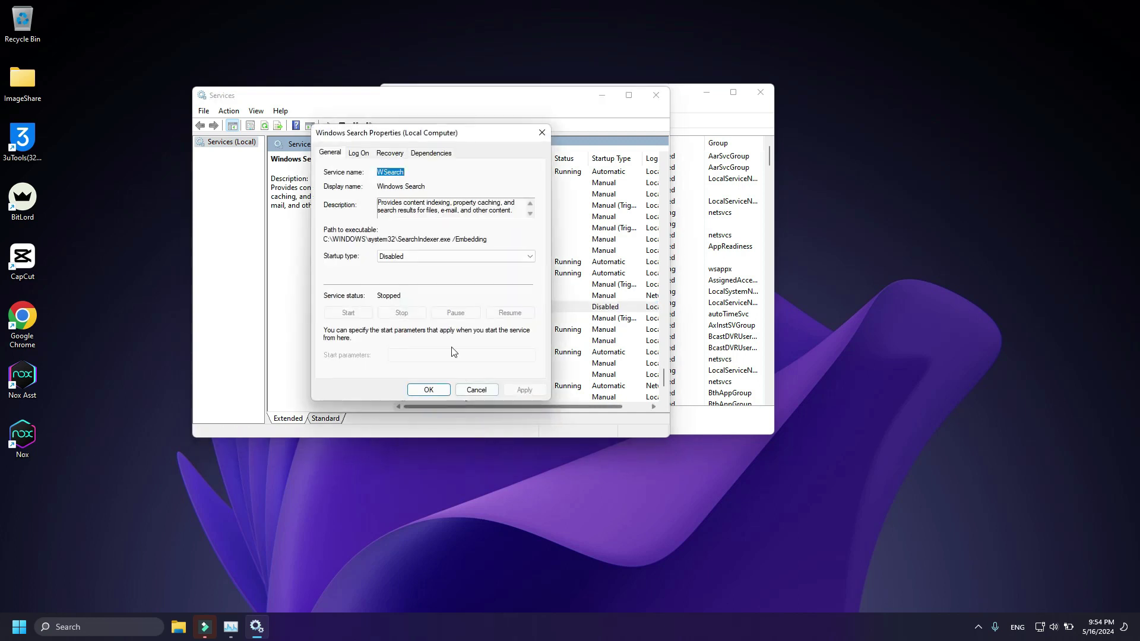
{"action": "left_click", "coordinate": [428, 258]}
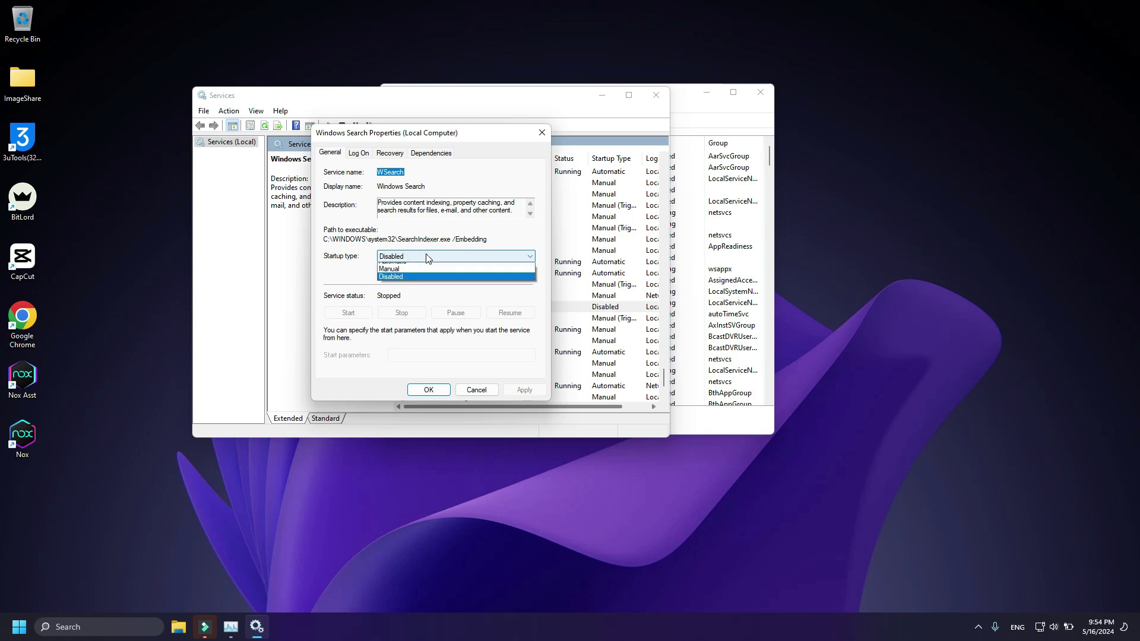
{"action": "left_click", "coordinate": [430, 275]}
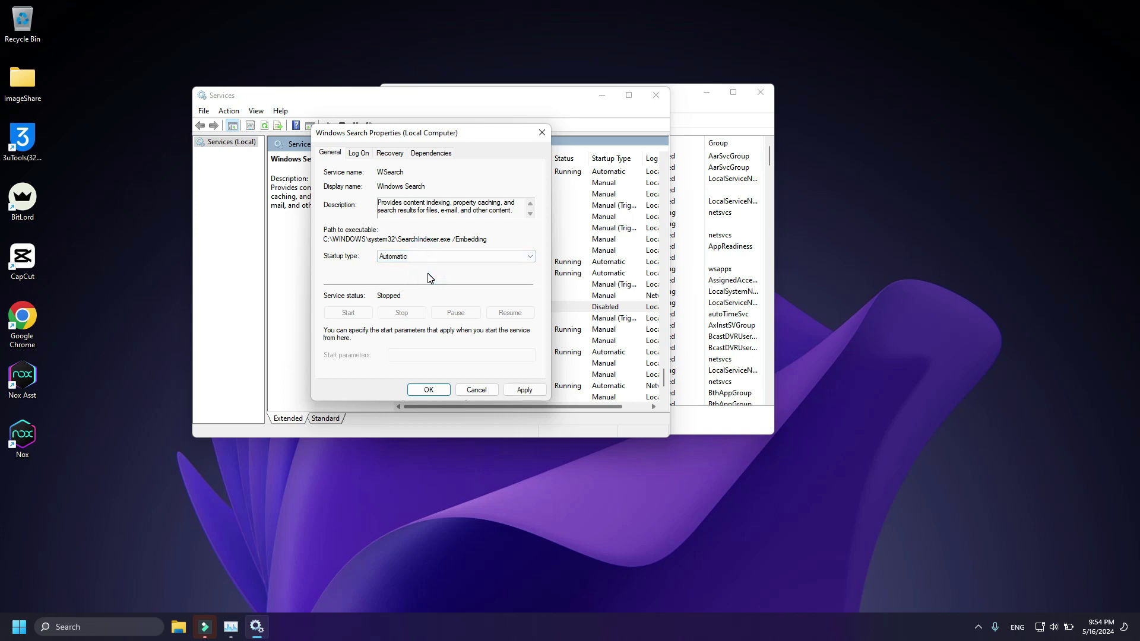
{"action": "left_click", "coordinate": [534, 392]}
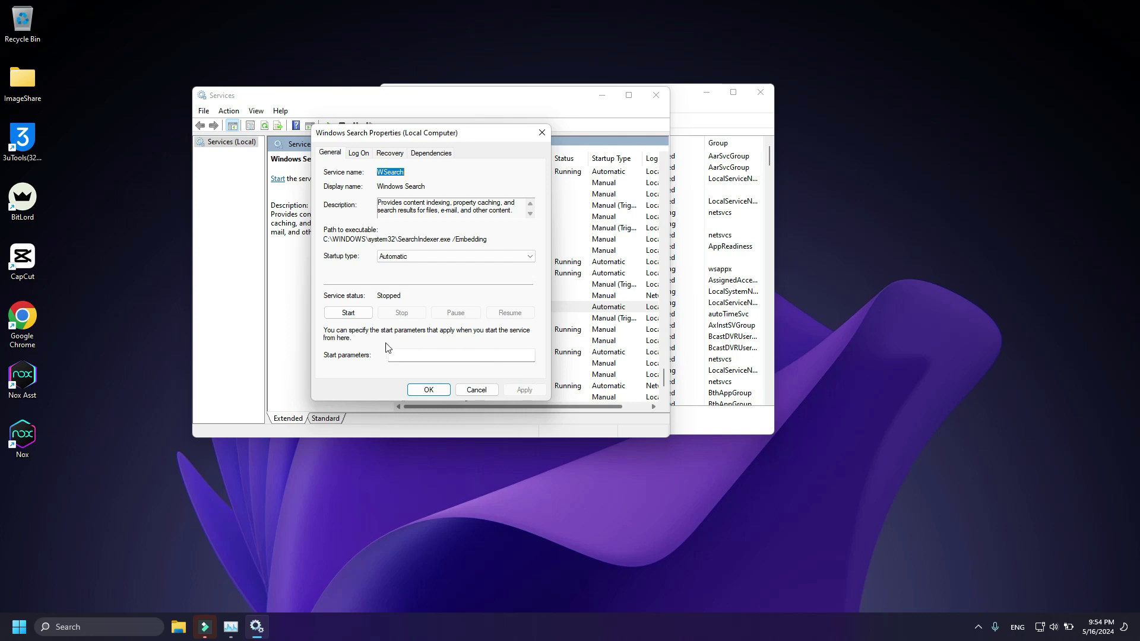
{"action": "left_click", "coordinate": [357, 319]}
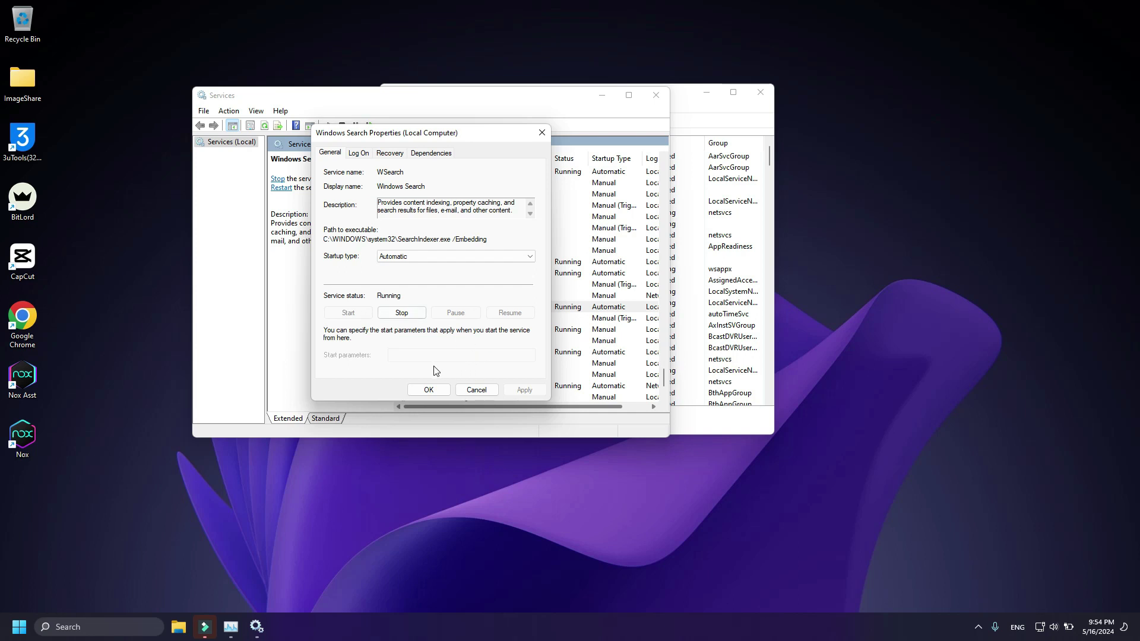
{"action": "left_click", "coordinate": [438, 392]}
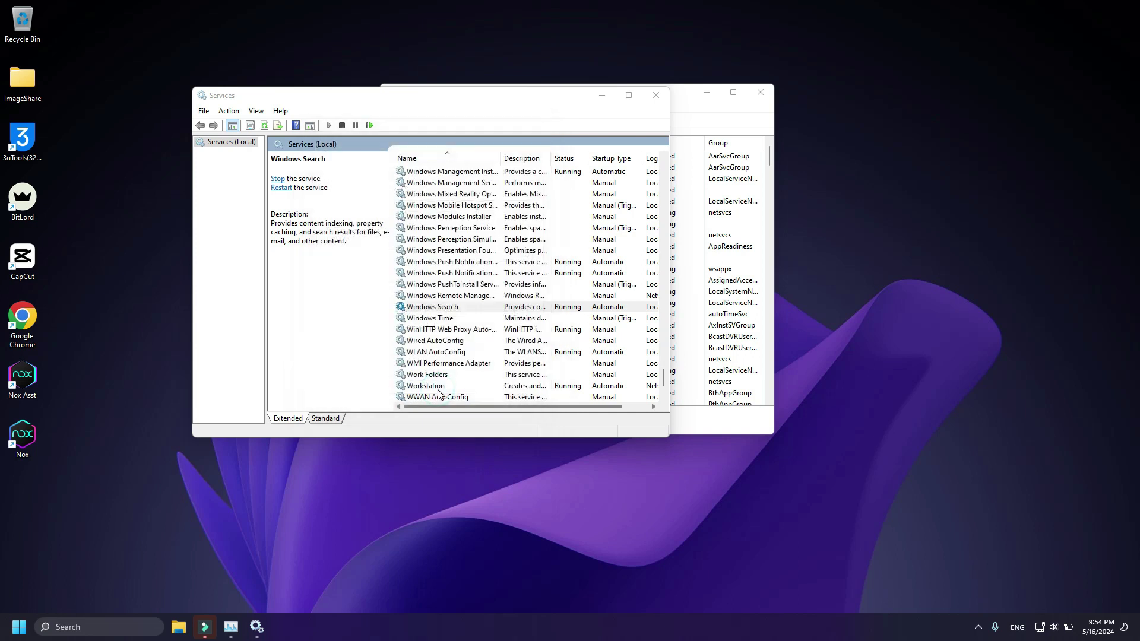
Close the Services console and Task Manager, then open the taskbar search panel
{"action": "left_click", "coordinate": [657, 94]}
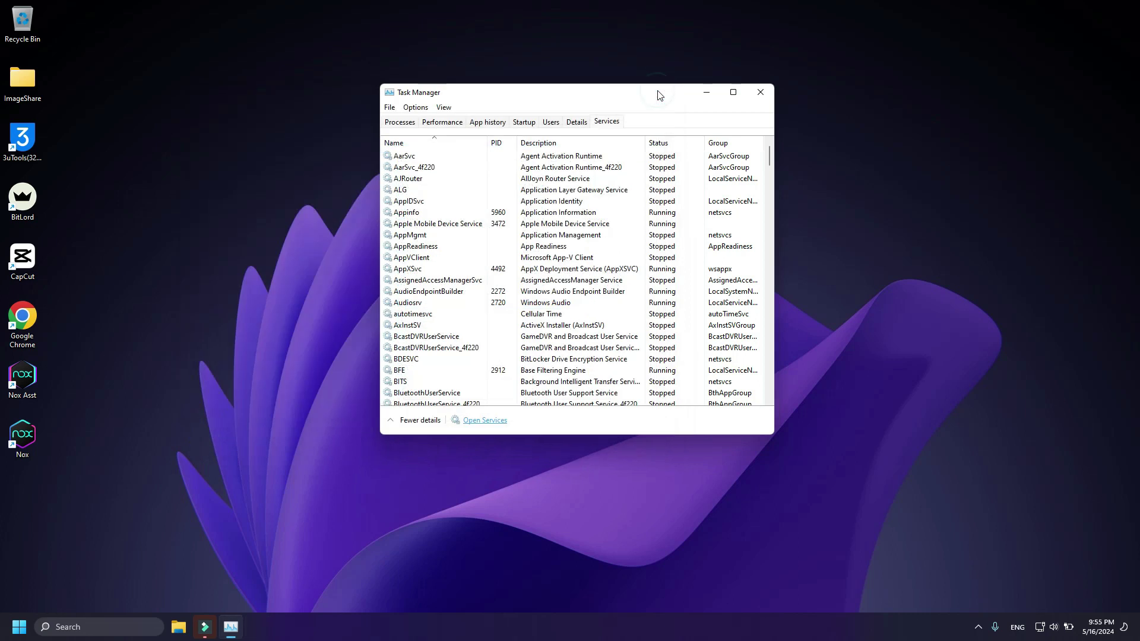
{"action": "left_click", "coordinate": [770, 89]}
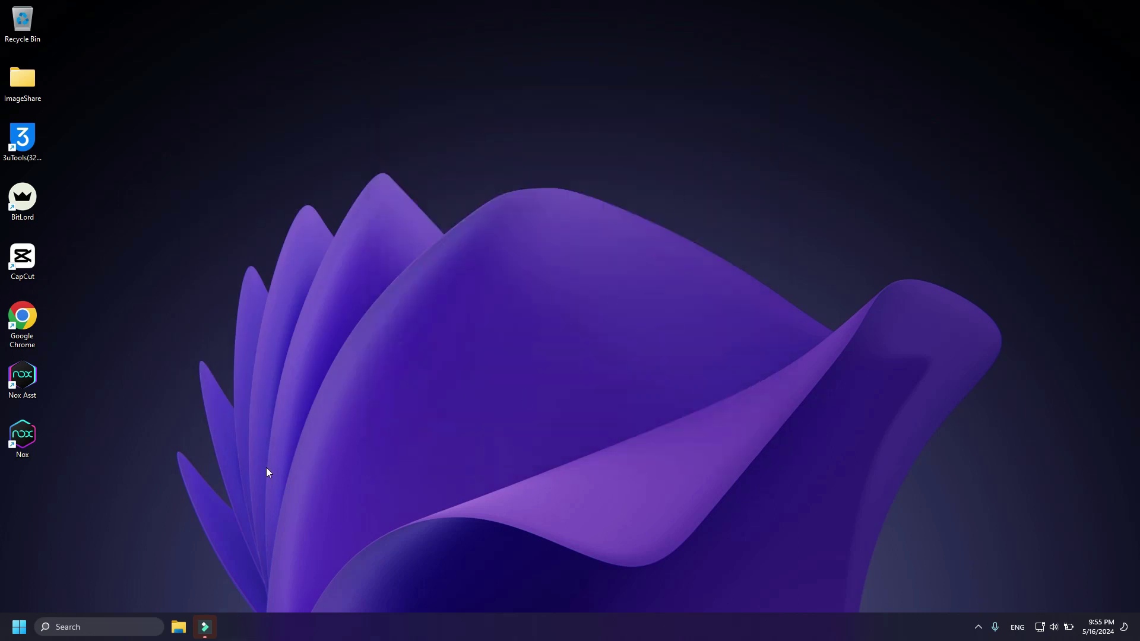
{"action": "left_click", "coordinate": [116, 626]}
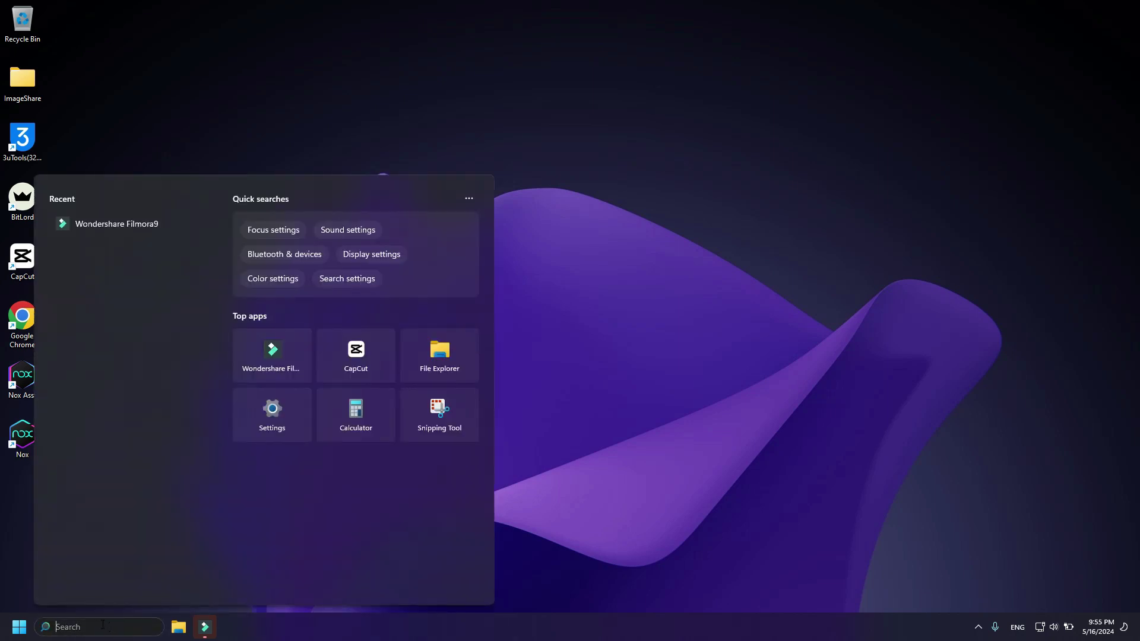
Search 'control pane', open Control Panel from the results, then minimize it
{"action": "type", "text": "control "}
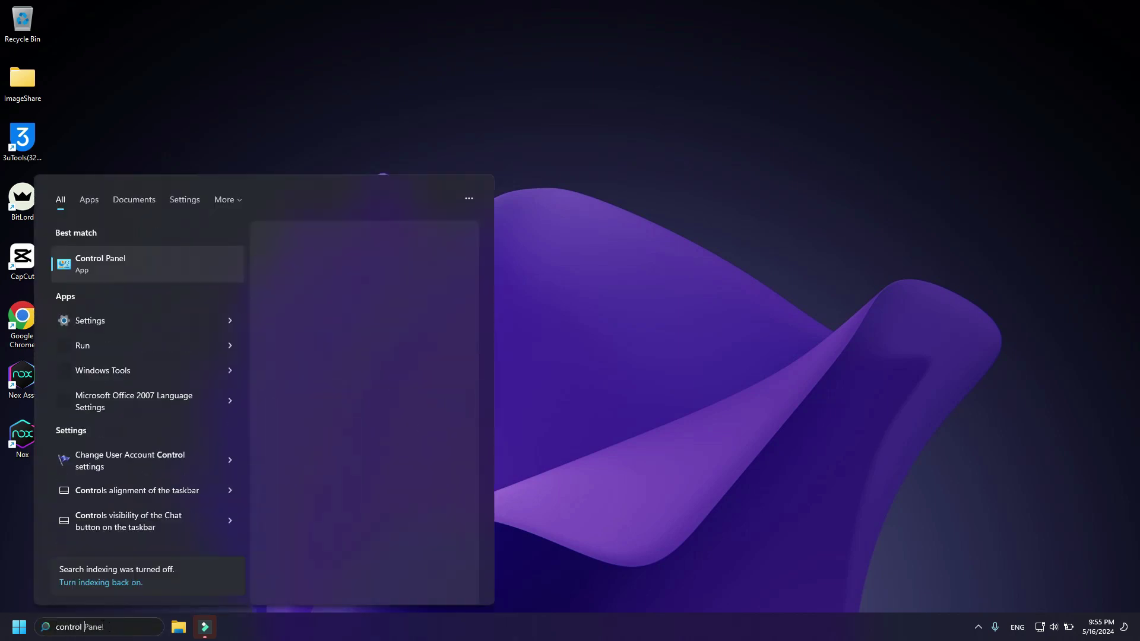
{"action": "type", "text": "panel"}
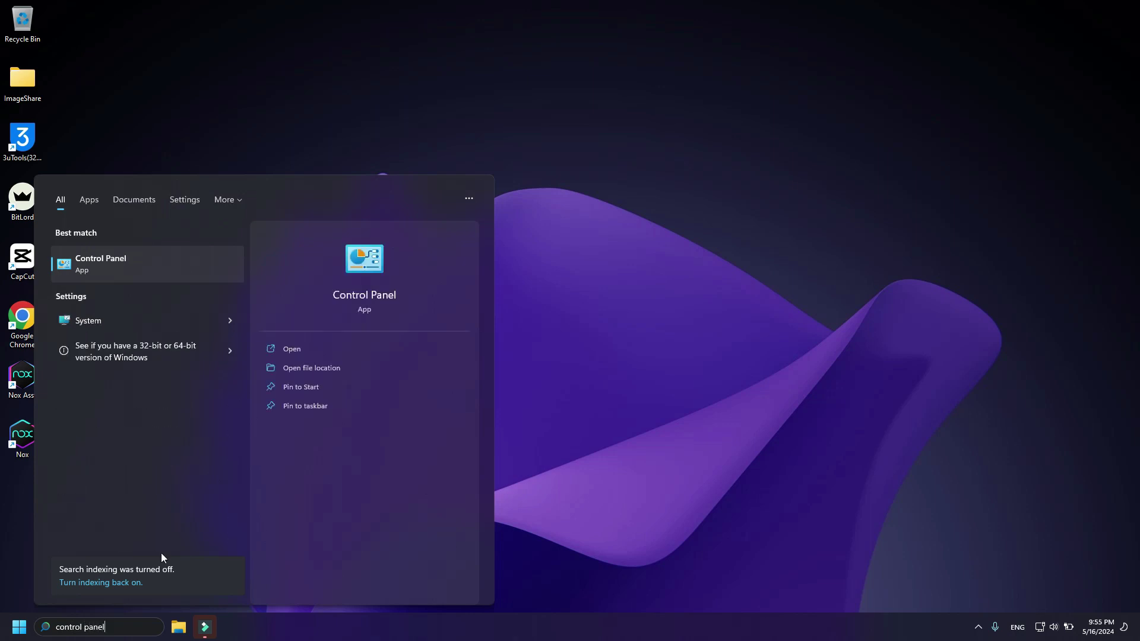
{"action": "left_click", "coordinate": [126, 270]}
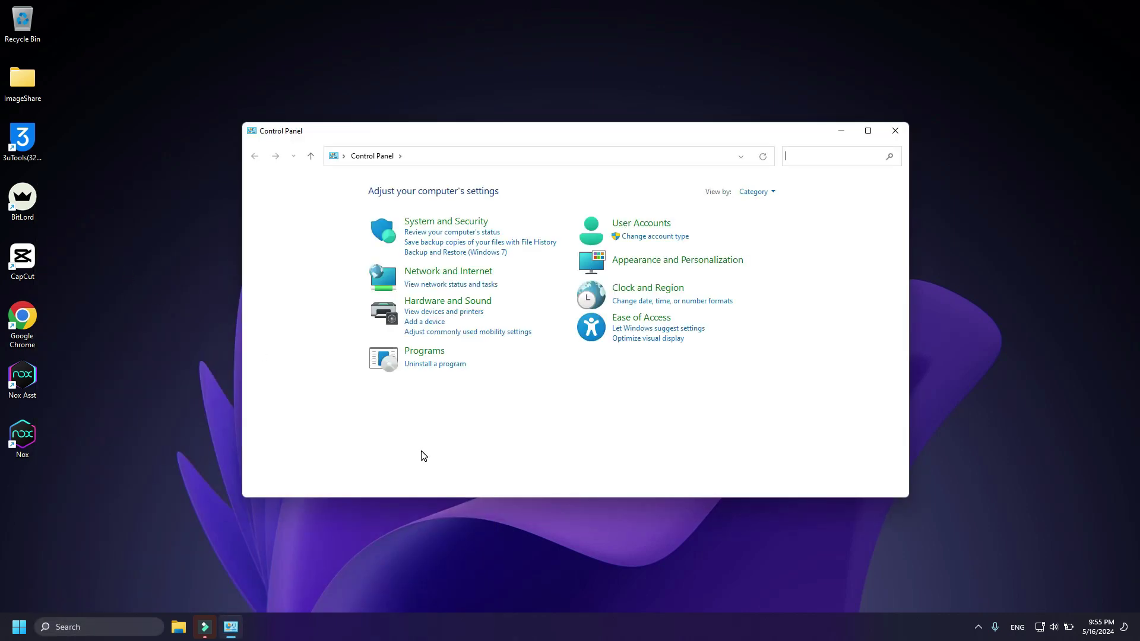
{"action": "left_click", "coordinate": [838, 136]}
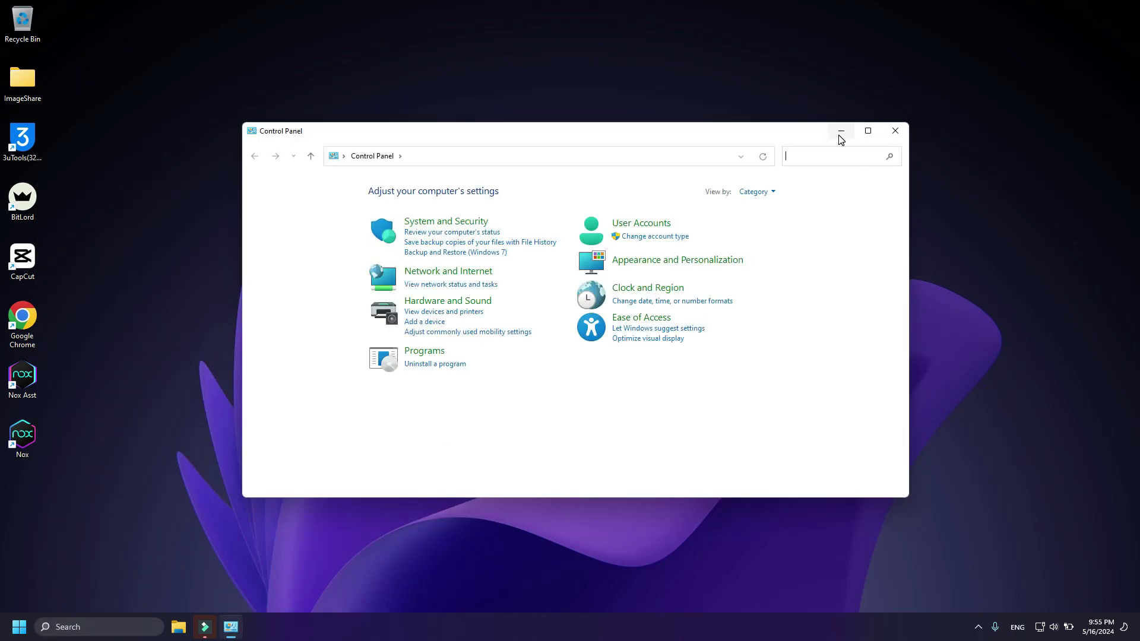